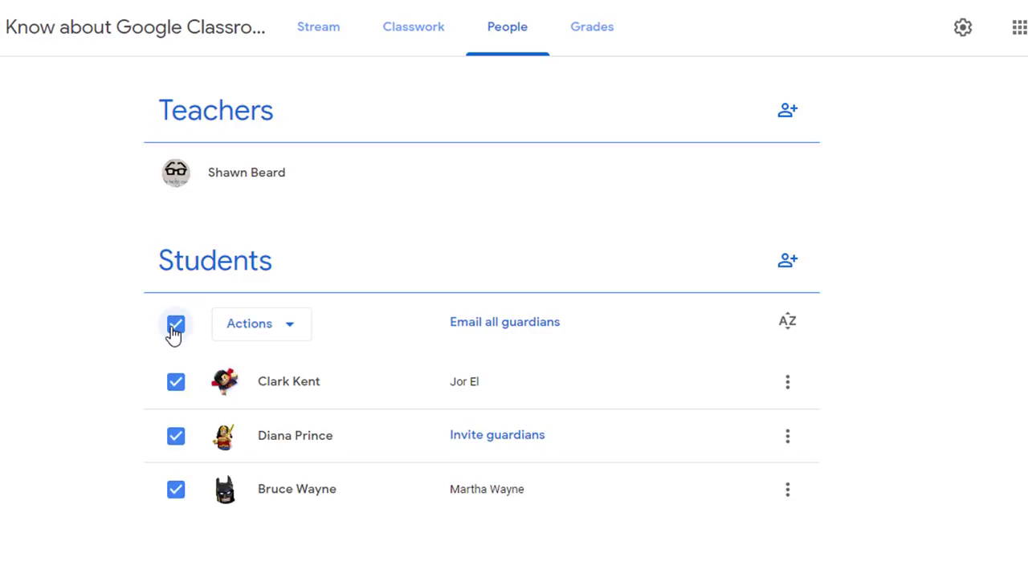
Start an email to the selected students from the Actions dropdown
{"action": "left_click", "coordinate": [262, 336]}
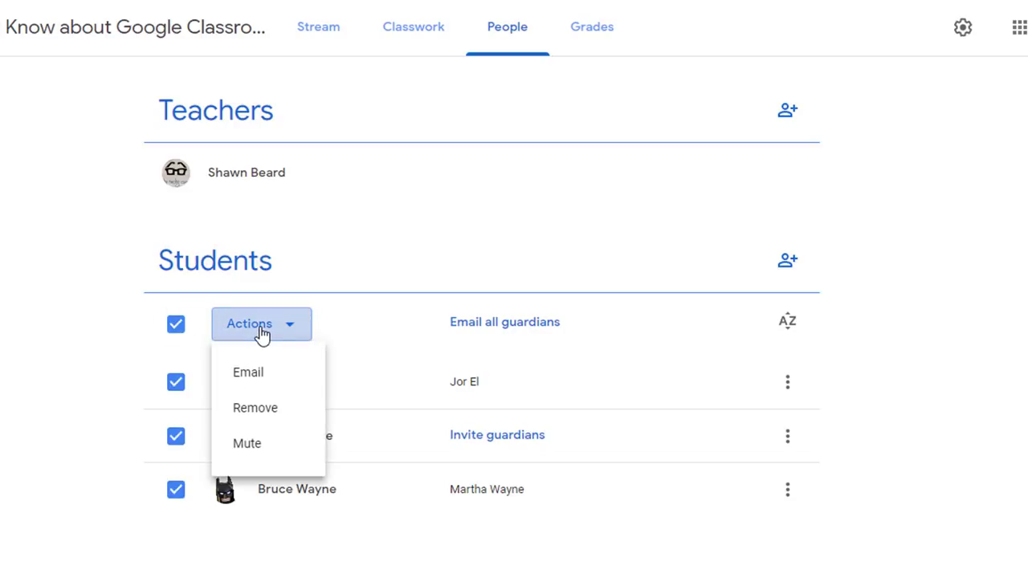
{"action": "left_click", "coordinate": [259, 382]}
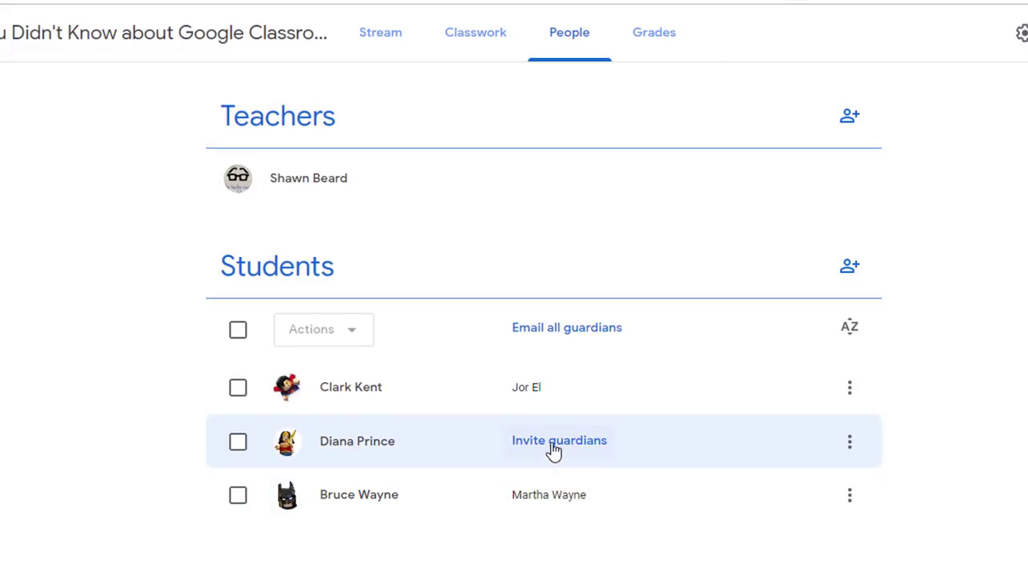
Invite a guardian for the third student by entering the guardian's email address as recipient and sending
{"action": "left_click", "coordinate": [554, 448]}
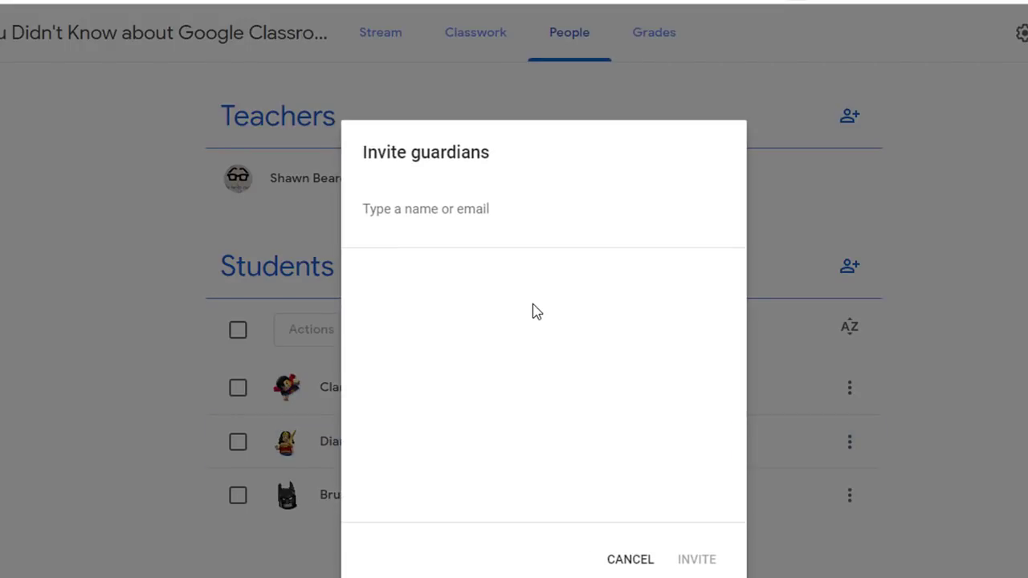
{"action": "left_click", "coordinate": [474, 210]}
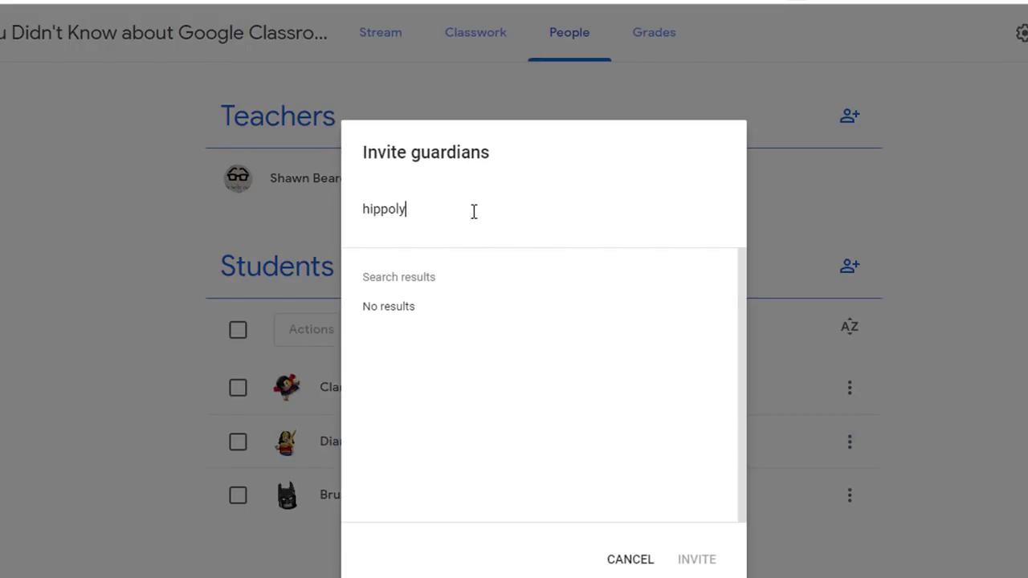
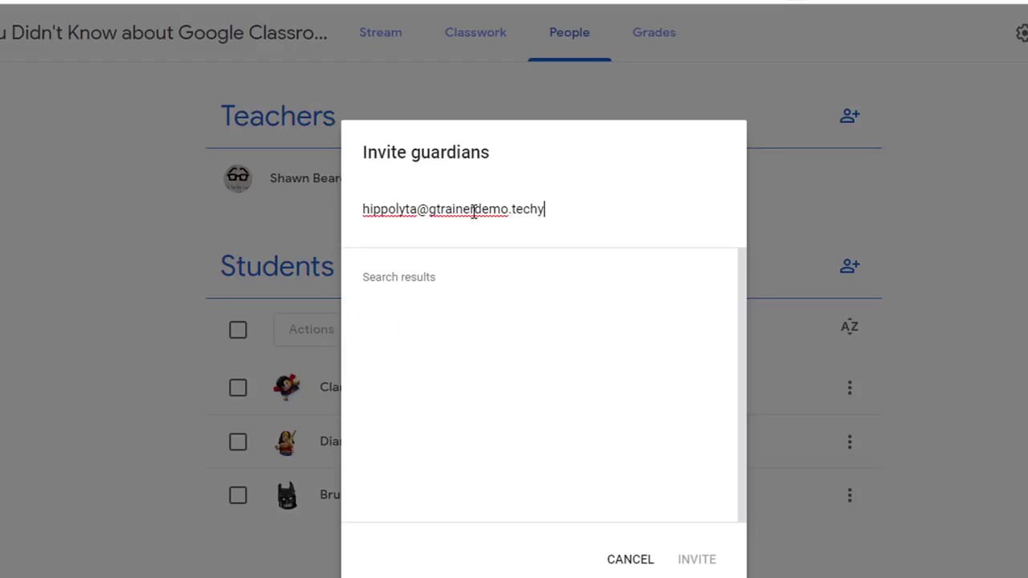
{"action": "left_click", "coordinate": [498, 326]}
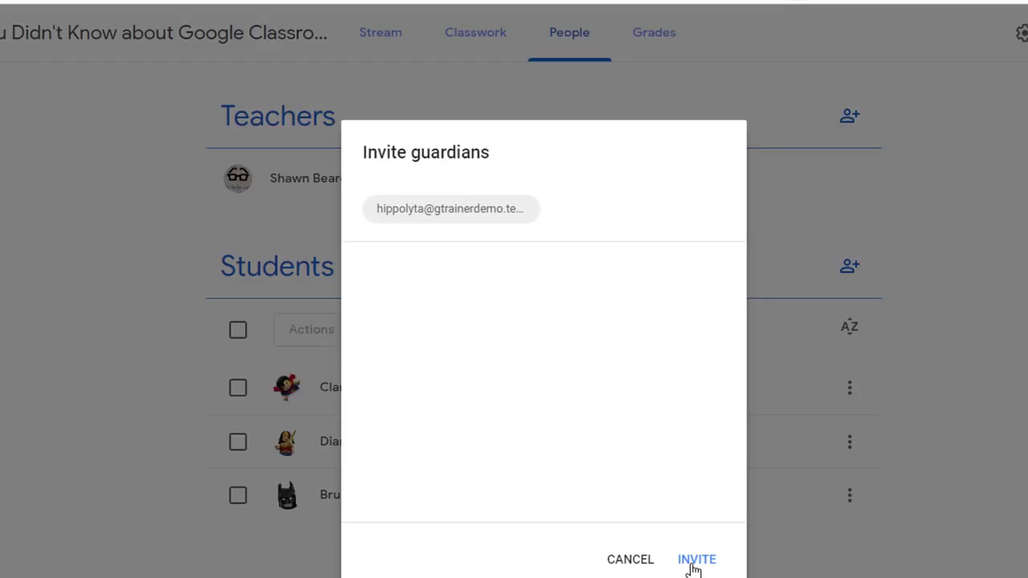
{"action": "left_click", "coordinate": [696, 560]}
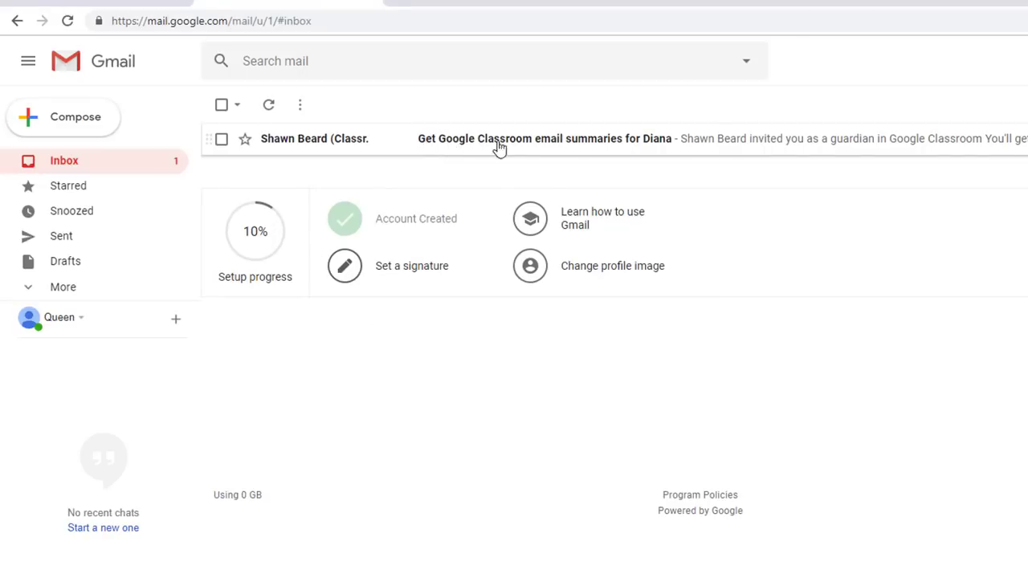
Open the 'Get Google Classroom email summaries' invitation in Gmail and accept it
{"action": "left_click", "coordinate": [535, 146]}
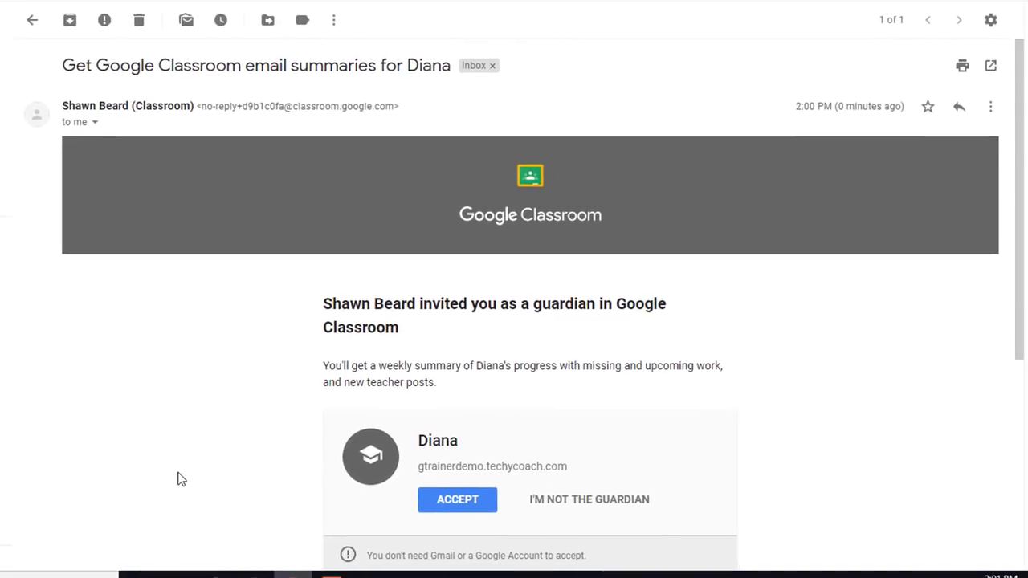
{"action": "scroll", "coordinate": [353, 482], "scroll_direction": "down", "scroll_amount": 2}
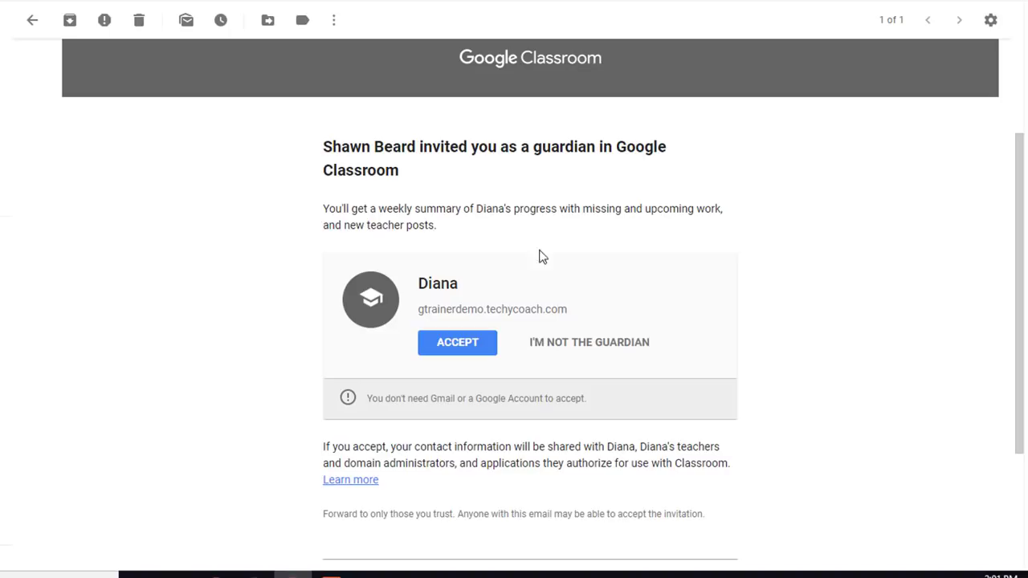
{"action": "left_click", "coordinate": [458, 343]}
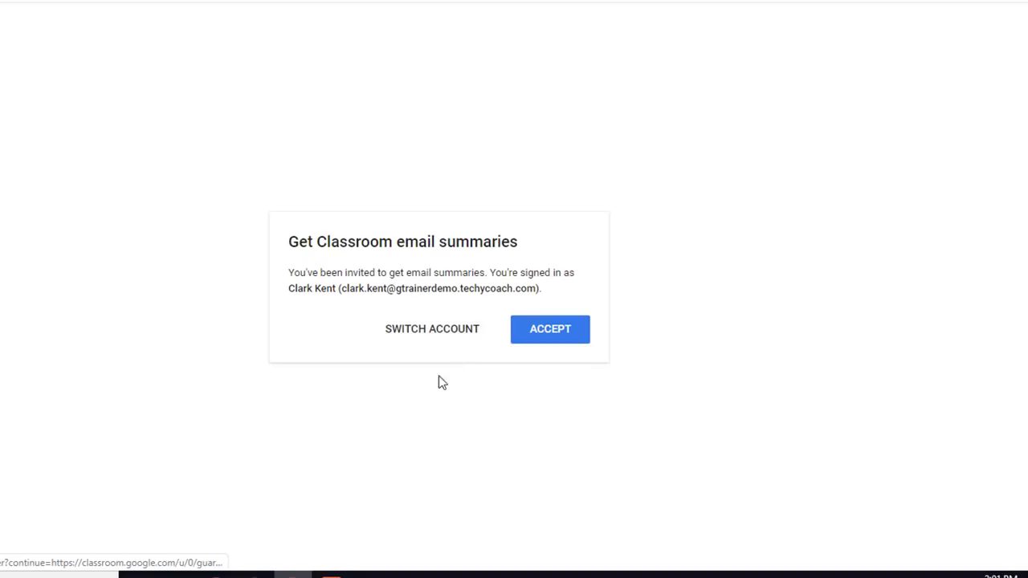
Switch to the invited guardian's account and accept the email summaries
{"action": "left_click", "coordinate": [446, 335]}
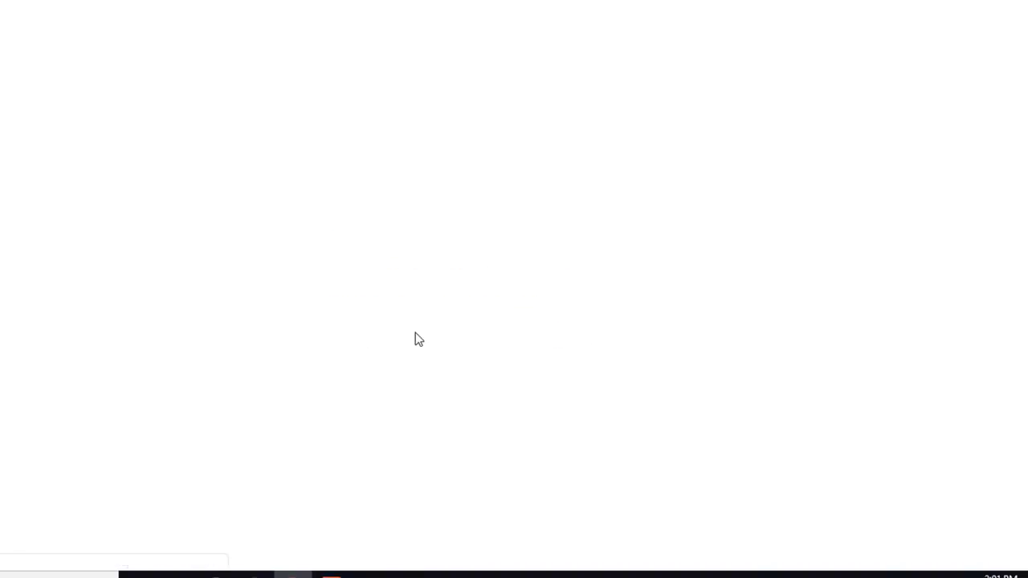
{"action": "left_click", "coordinate": [386, 255]}
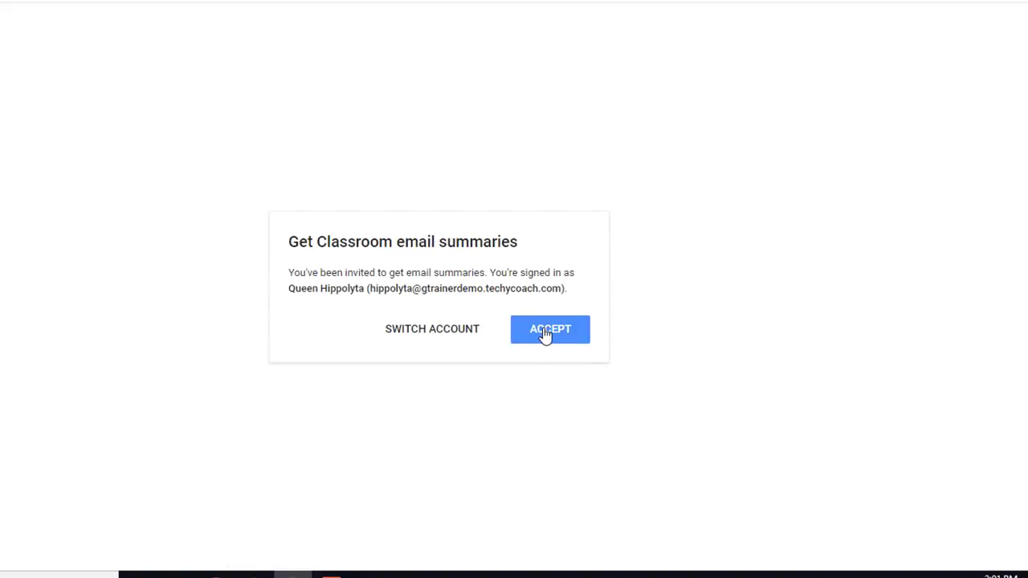
{"action": "left_click", "coordinate": [545, 336]}
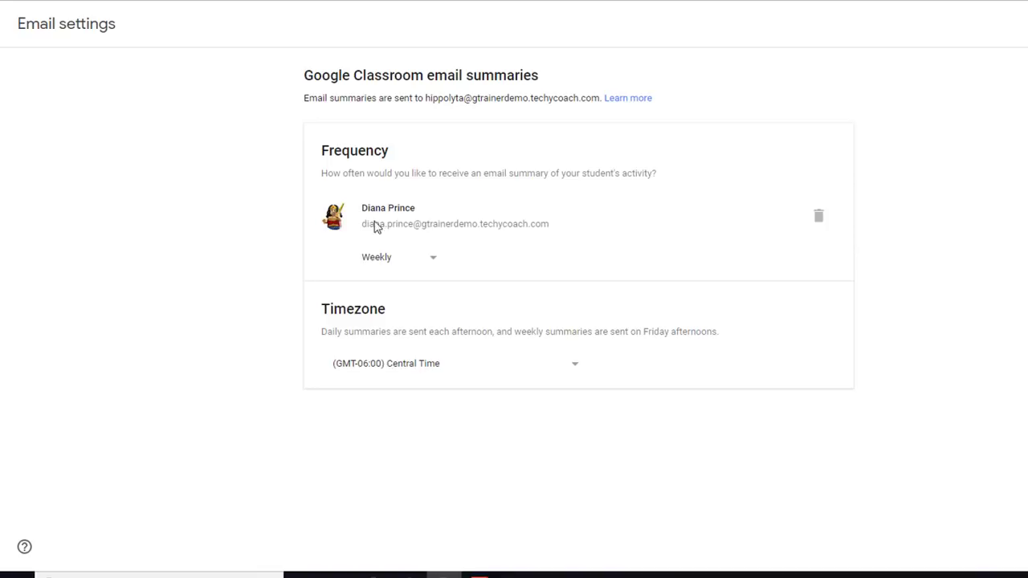
Keep the summary frequency at Weekly and return to the class People page
{"action": "left_click", "coordinate": [427, 263]}
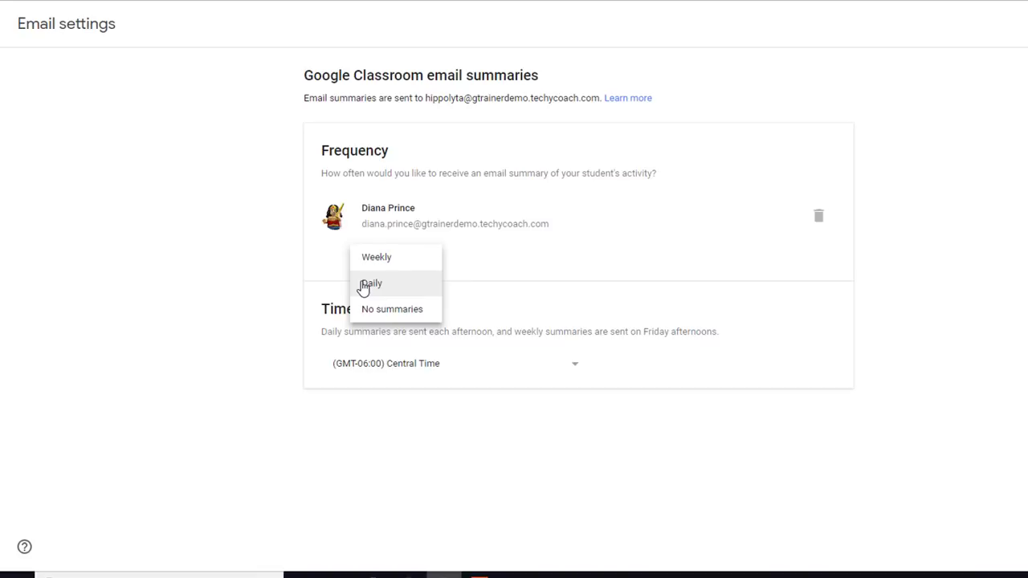
{"action": "left_click", "coordinate": [254, 283]}
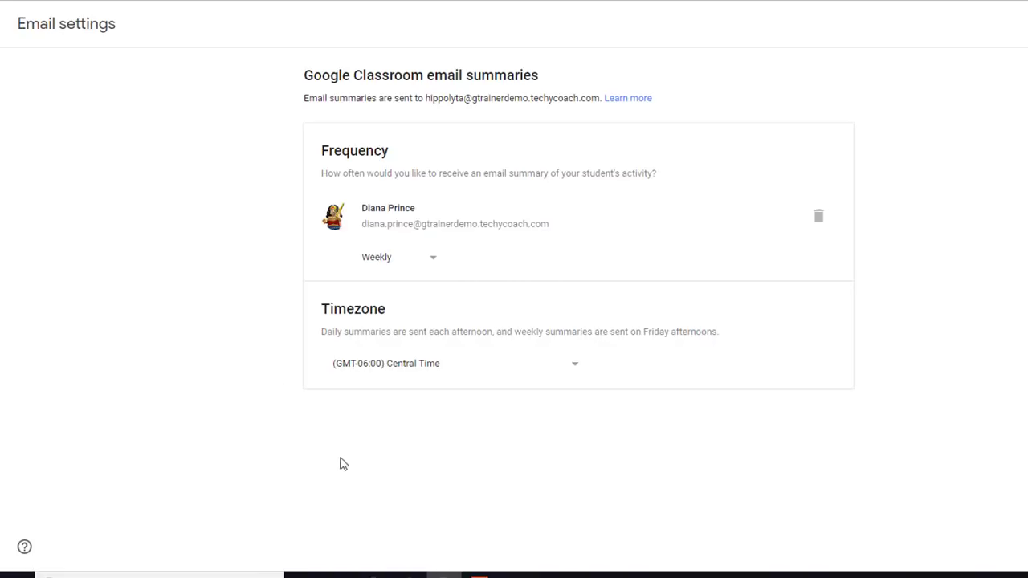
{"action": "left_click", "coordinate": [409, 575]}
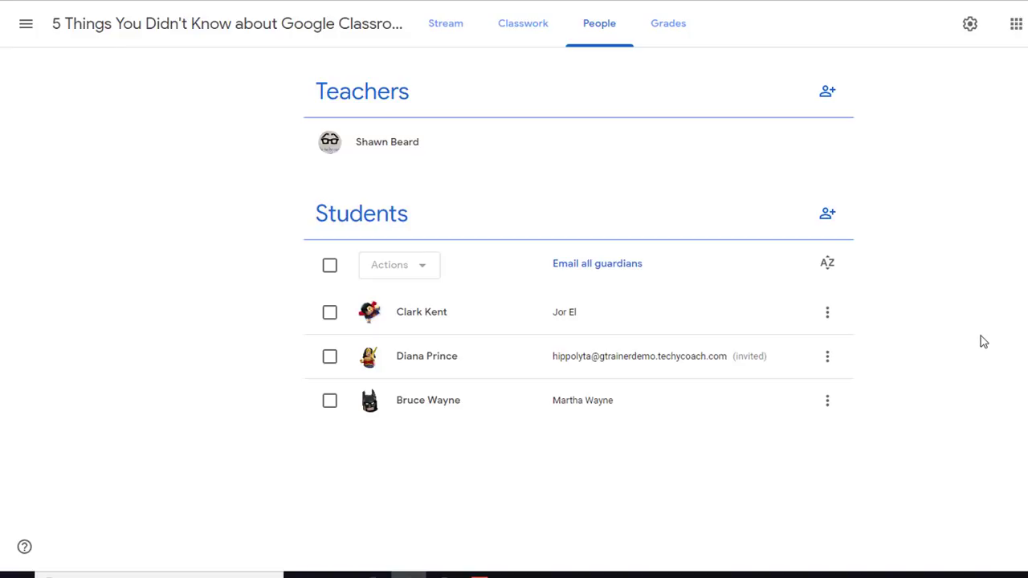
Confirm Guardian summaries is on in class settings and read the example summary page
{"action": "left_click", "coordinate": [971, 24]}
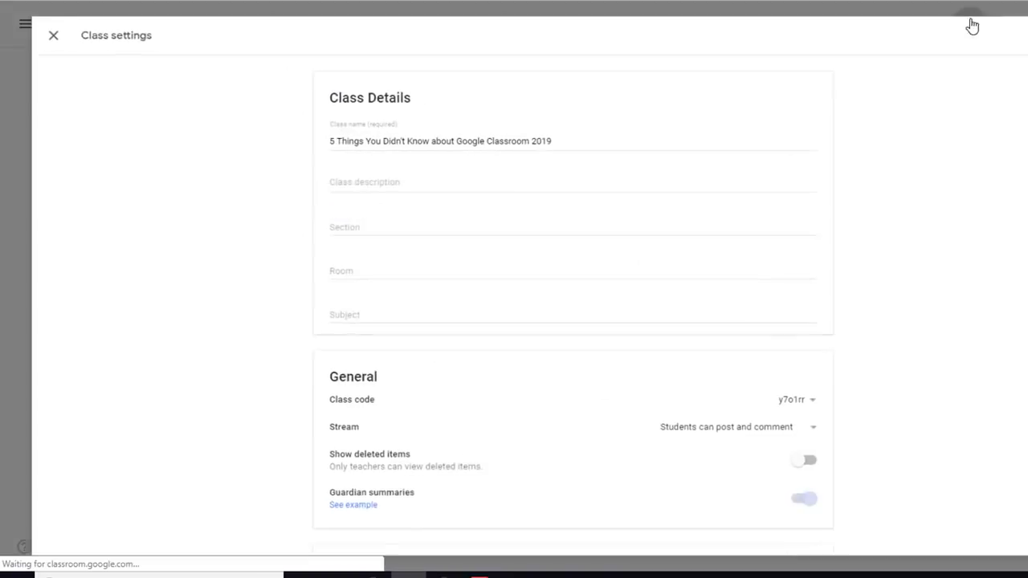
{"action": "scroll", "coordinate": [220, 383], "scroll_direction": "down", "scroll_amount": 3}
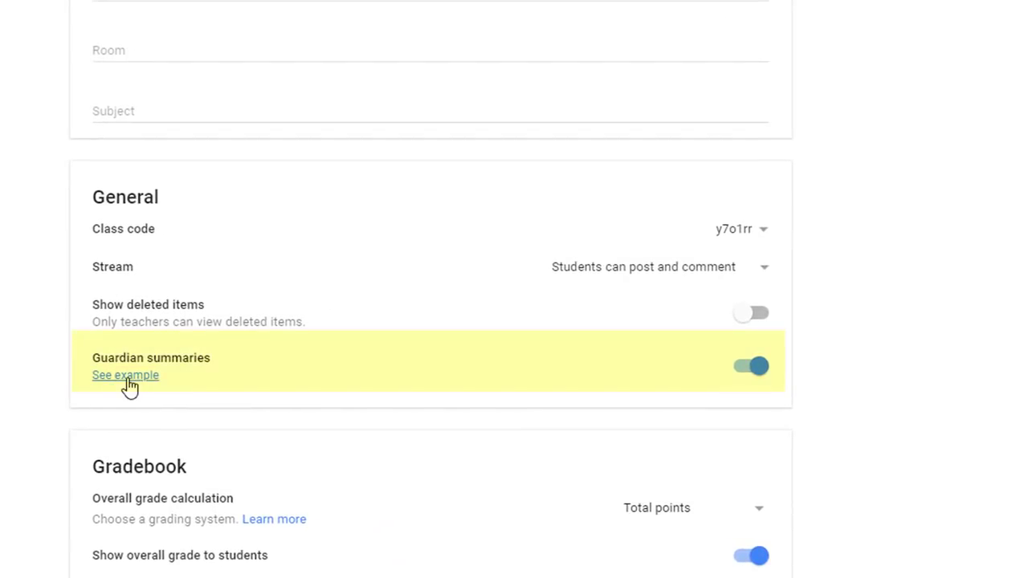
{"action": "left_click", "coordinate": [129, 386]}
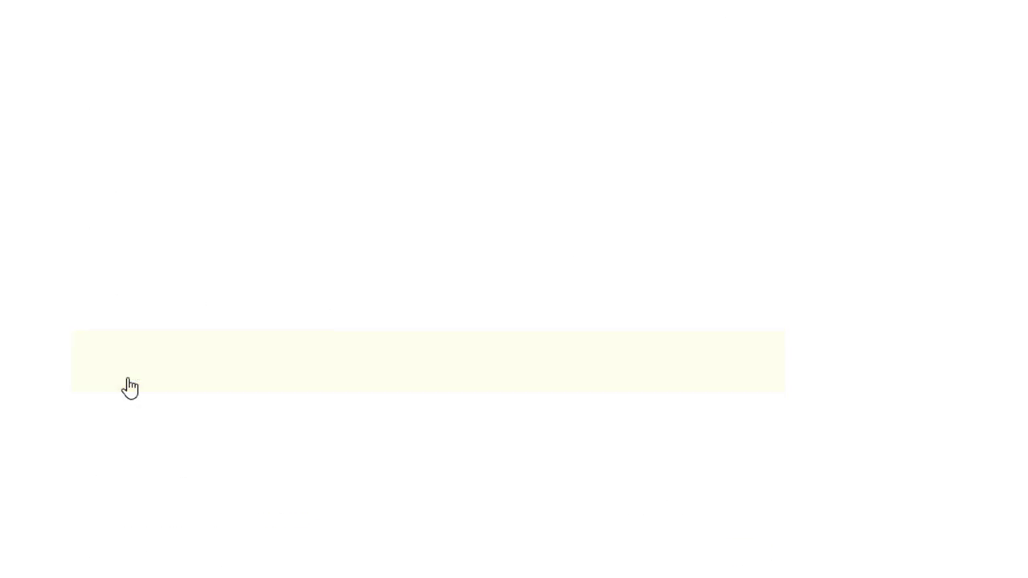
{"action": "scroll", "coordinate": [402, 345], "scroll_direction": "down", "scroll_amount": 10}
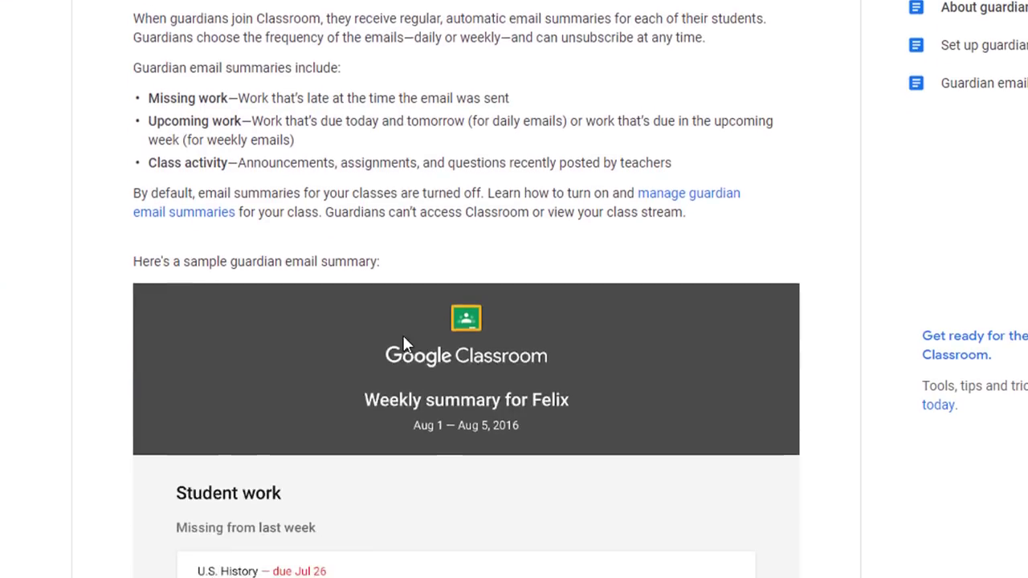
{"action": "scroll", "coordinate": [403, 344], "scroll_direction": "down", "scroll_amount": 15}
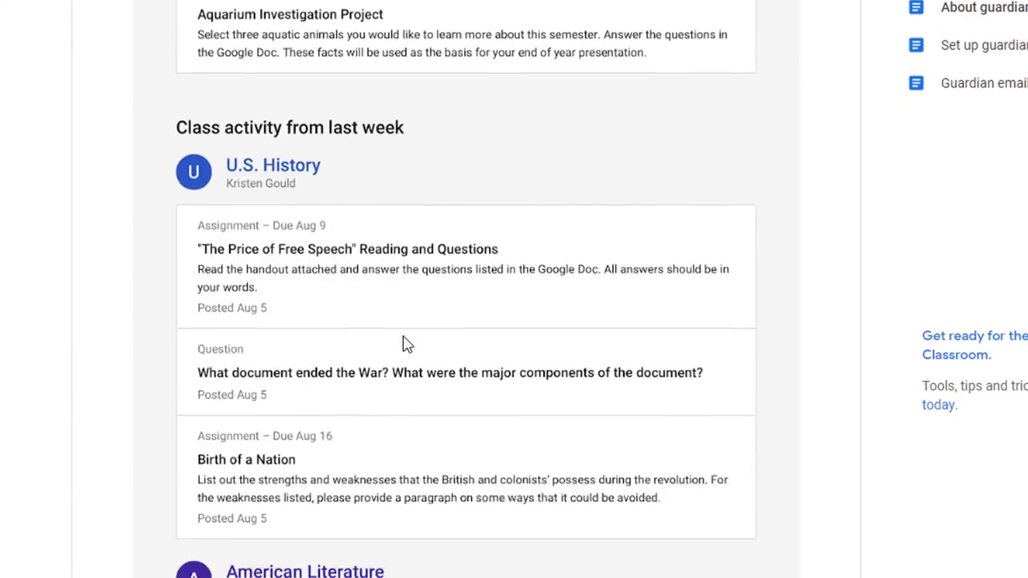
{"action": "scroll", "coordinate": [404, 344], "scroll_direction": "down", "scroll_amount": 5}
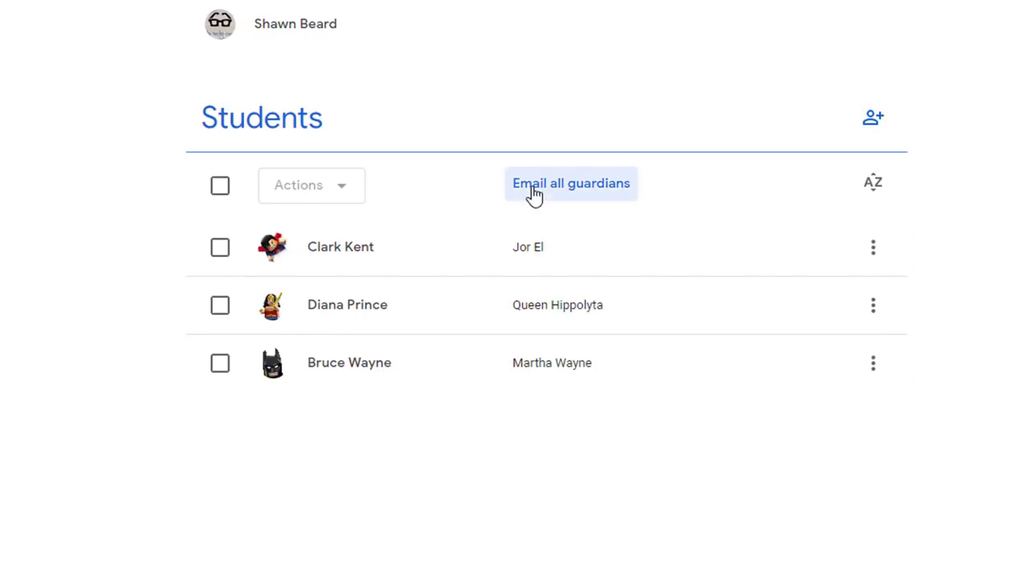
Start an email addressed to all guardians in the class
{"action": "left_click", "coordinate": [566, 186]}
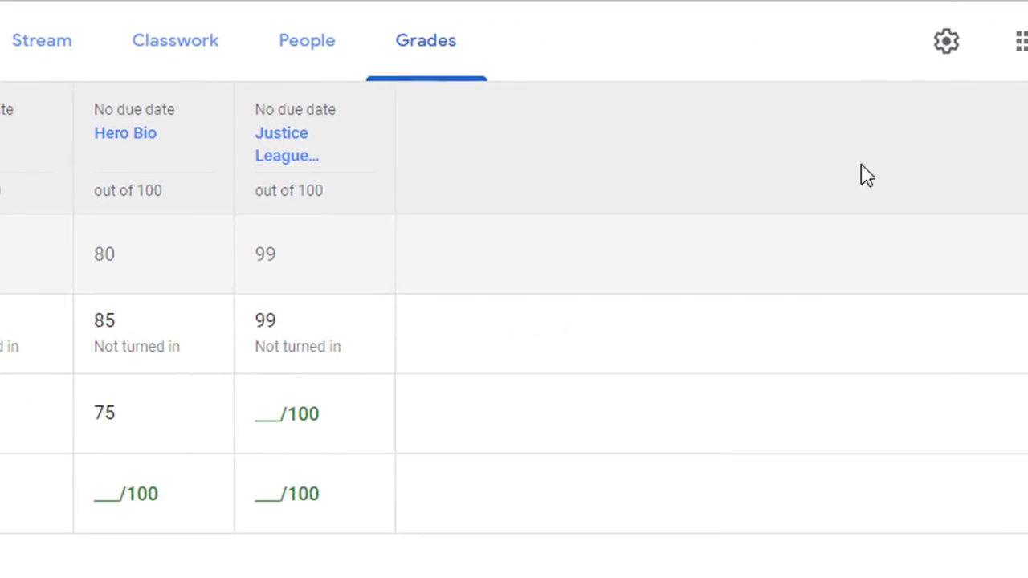
Review the Gradebook section of the class settings
{"action": "left_click", "coordinate": [948, 41]}
{"action": "scroll", "coordinate": [739, 230], "scroll_direction": "down", "scroll_amount": 8}
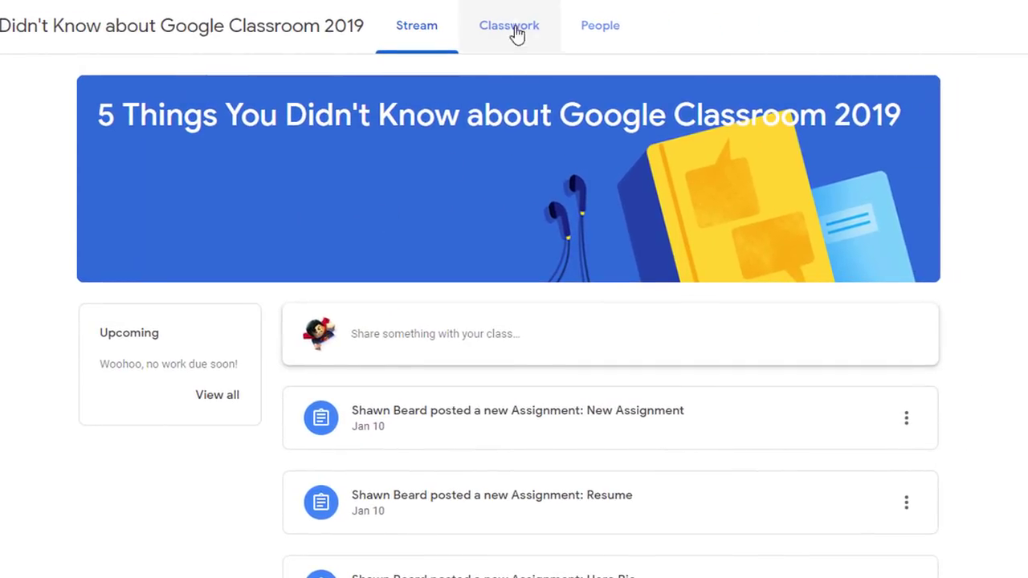
Check the Hero Bio assignment's grade, then open the student's work overview from Classwork
{"action": "left_click", "coordinate": [517, 33]}
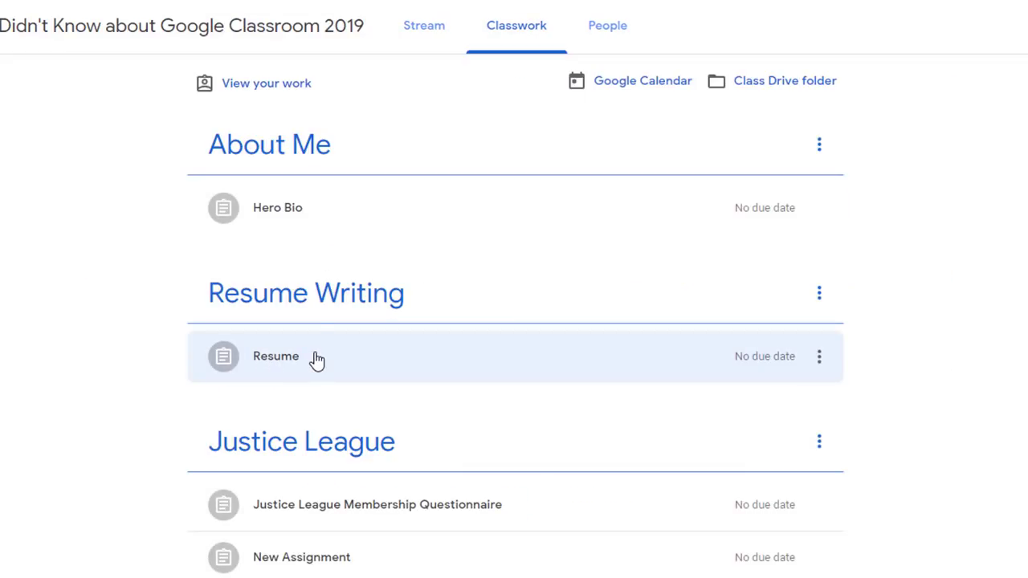
{"action": "left_click", "coordinate": [276, 212]}
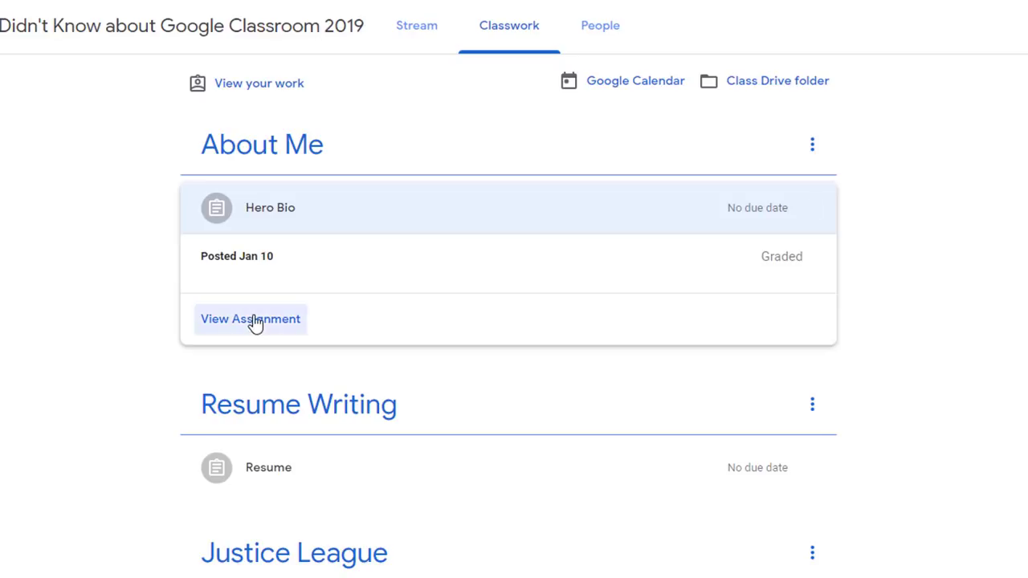
{"action": "left_click", "coordinate": [255, 322]}
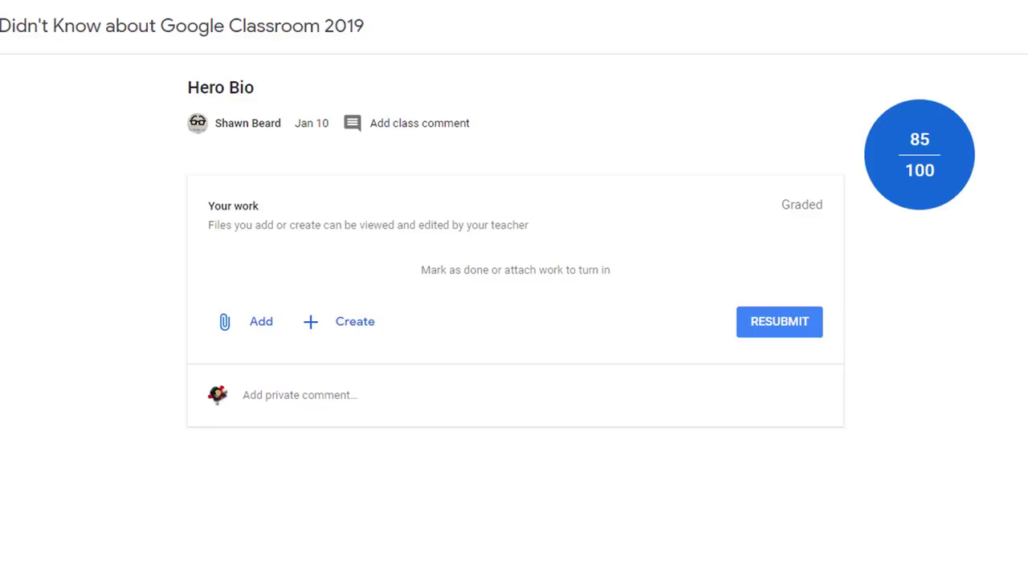
{"action": "left_click", "coordinate": [48, 25]}
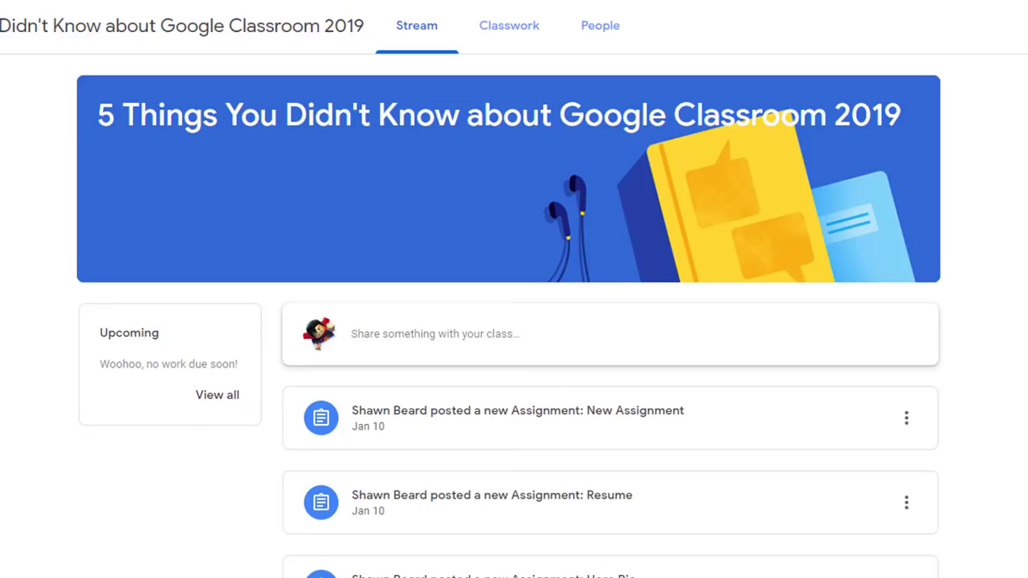
{"action": "left_click", "coordinate": [505, 36]}
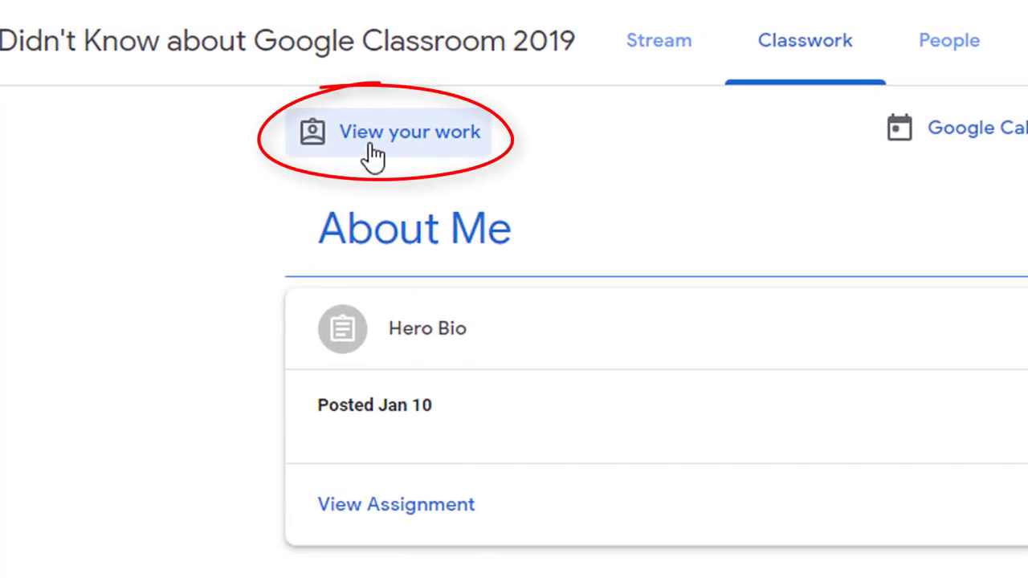
{"action": "left_click", "coordinate": [395, 141]}
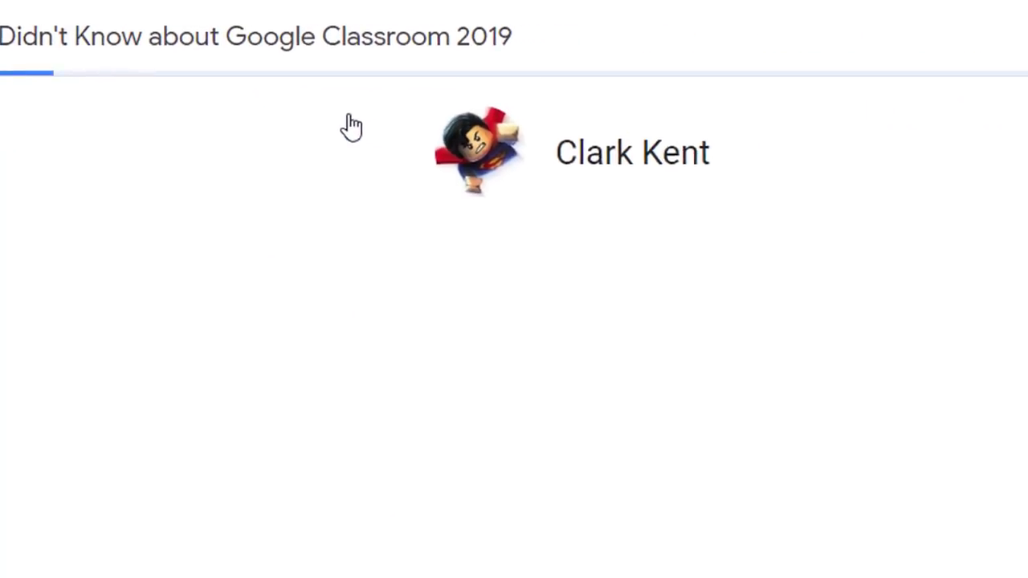
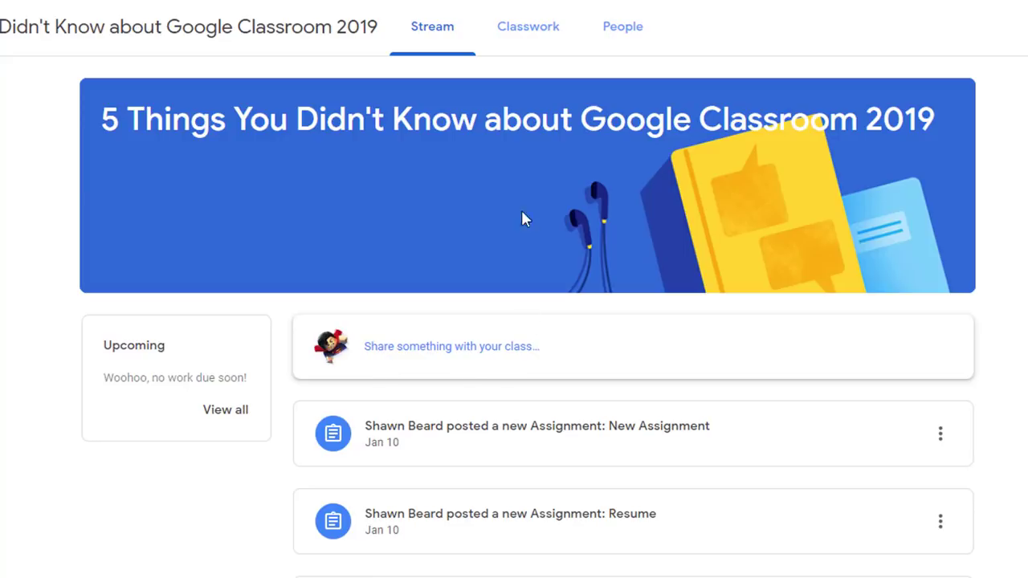
Review the graded Hero Bio assignment from Classwork, then return to the class page
{"action": "left_click", "coordinate": [521, 36]}
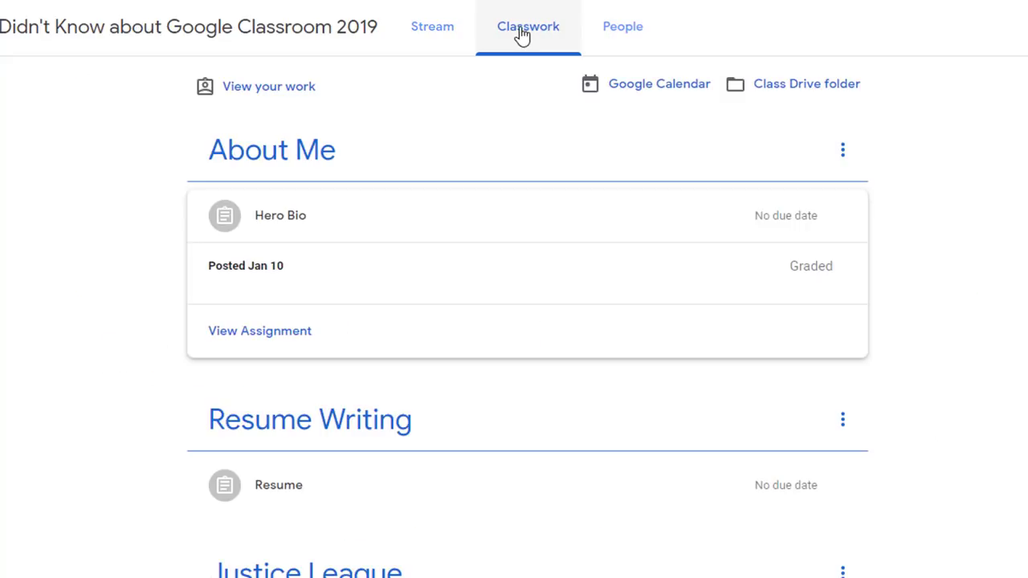
{"action": "left_click", "coordinate": [268, 337]}
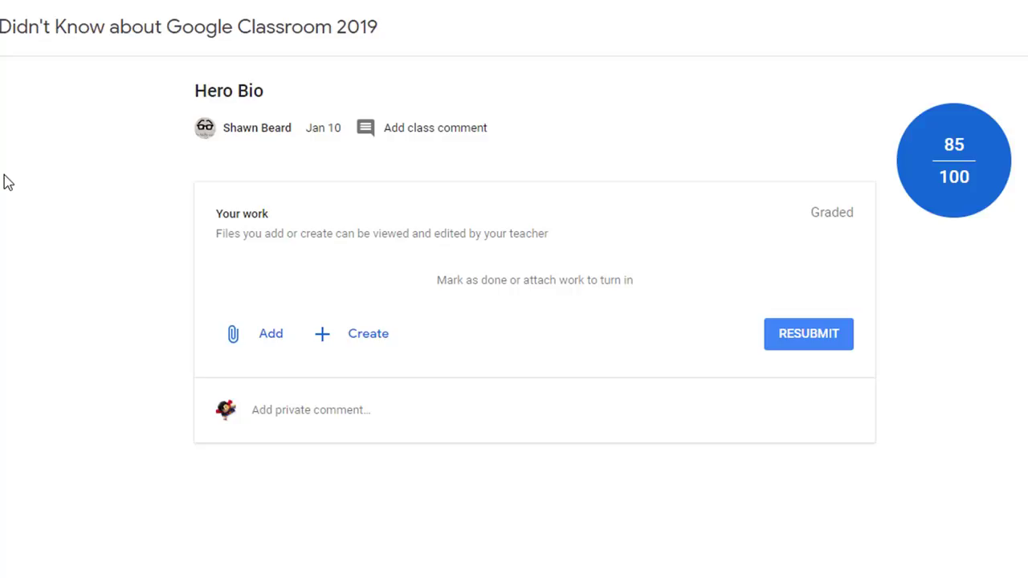
{"action": "left_click", "coordinate": [16, 28]}
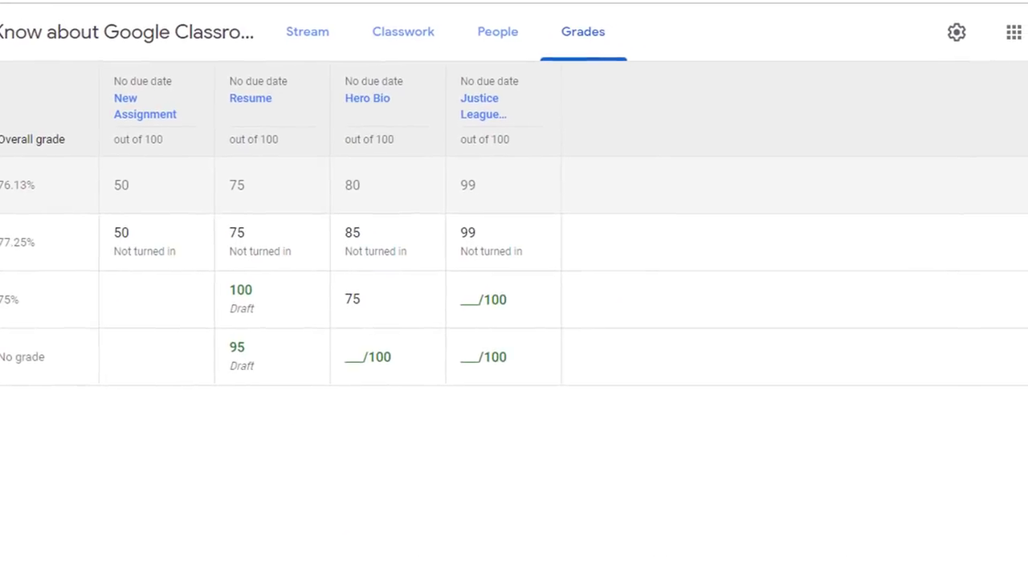
In class settings, set the Stream option to 'Students can only comment'
{"action": "left_click", "coordinate": [120, 32]}
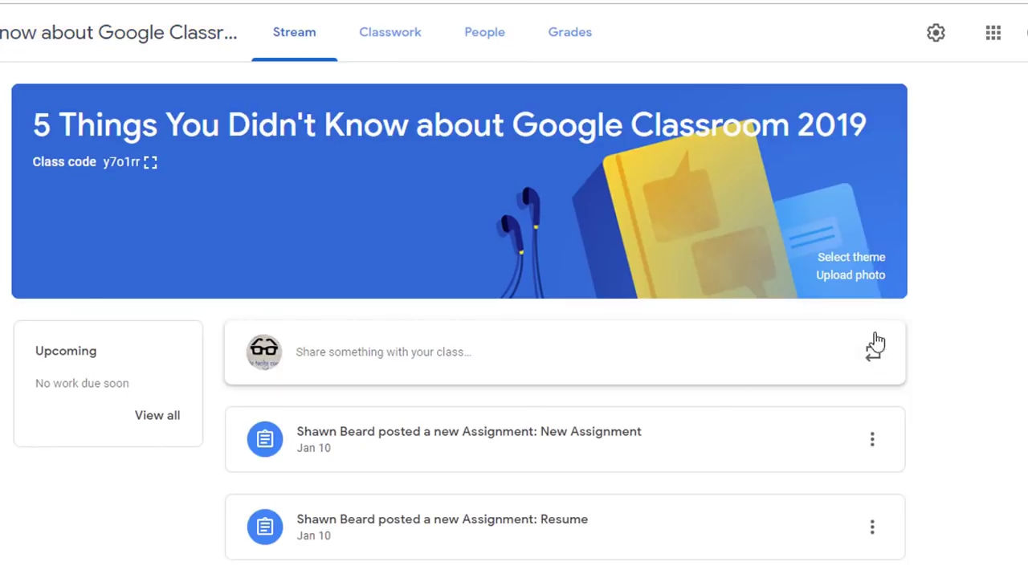
{"action": "left_click", "coordinate": [936, 32]}
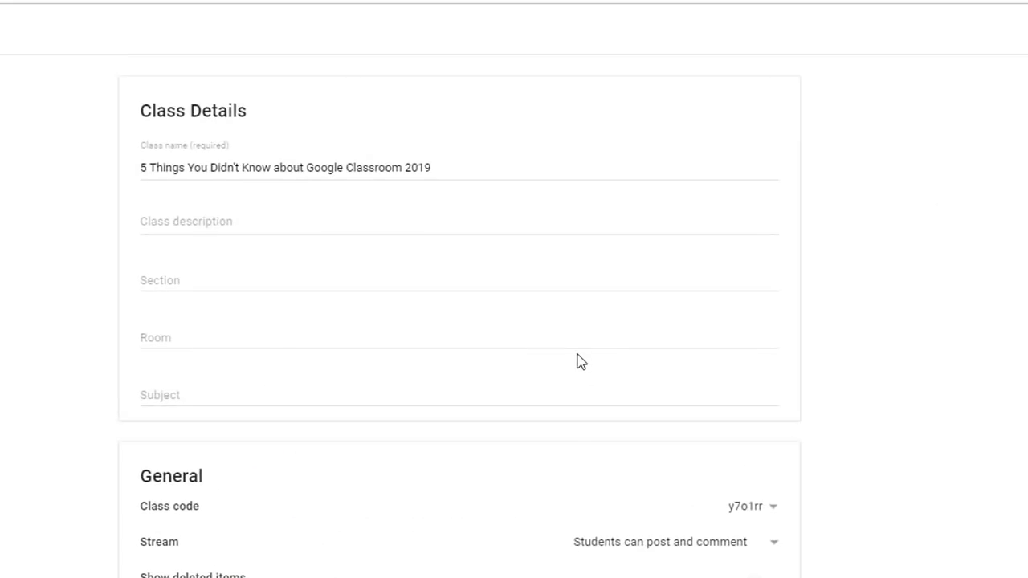
{"action": "scroll", "coordinate": [542, 365], "scroll_direction": "down", "scroll_amount": 5}
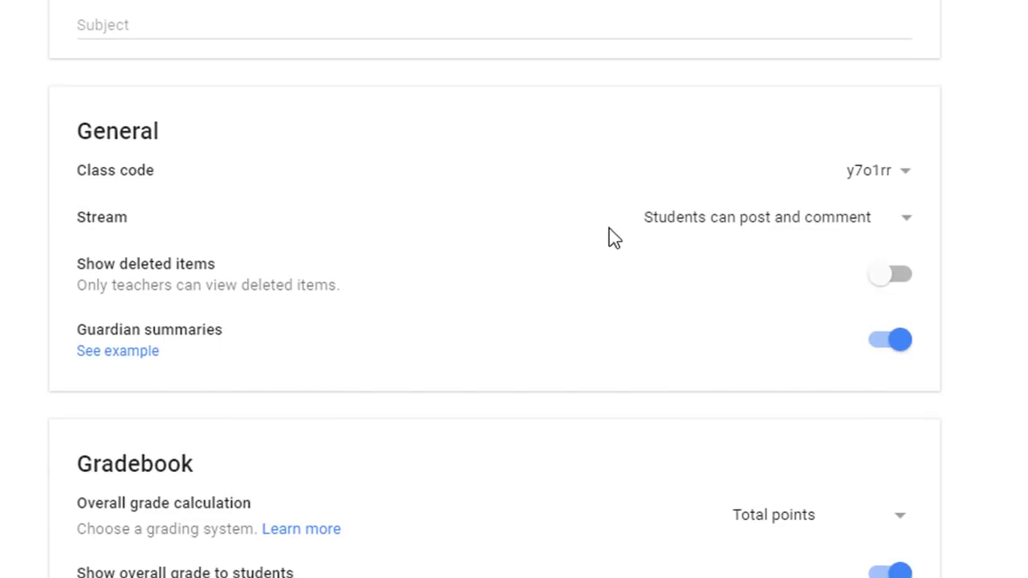
{"action": "left_click", "coordinate": [906, 231]}
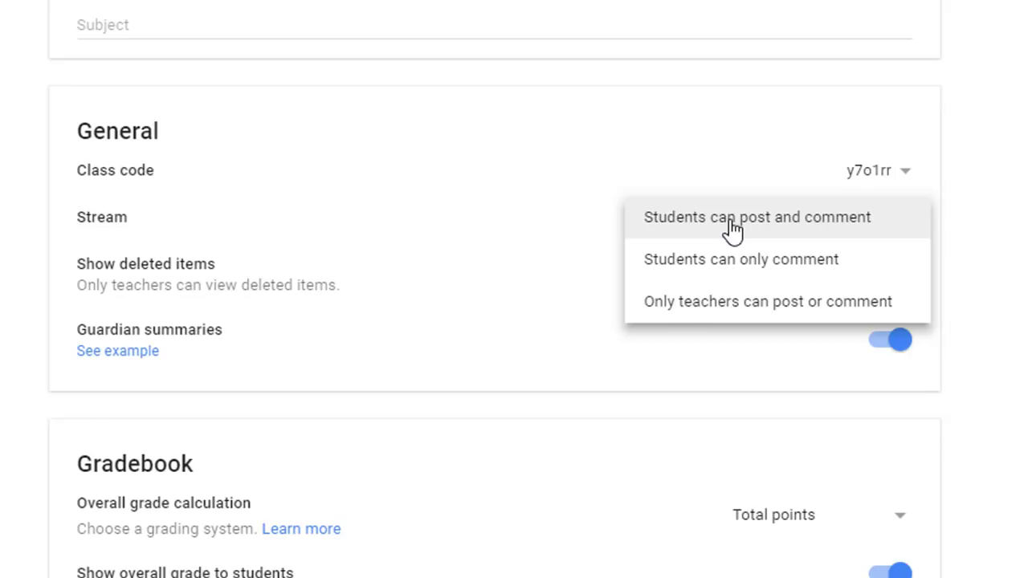
{"action": "left_click", "coordinate": [824, 262]}
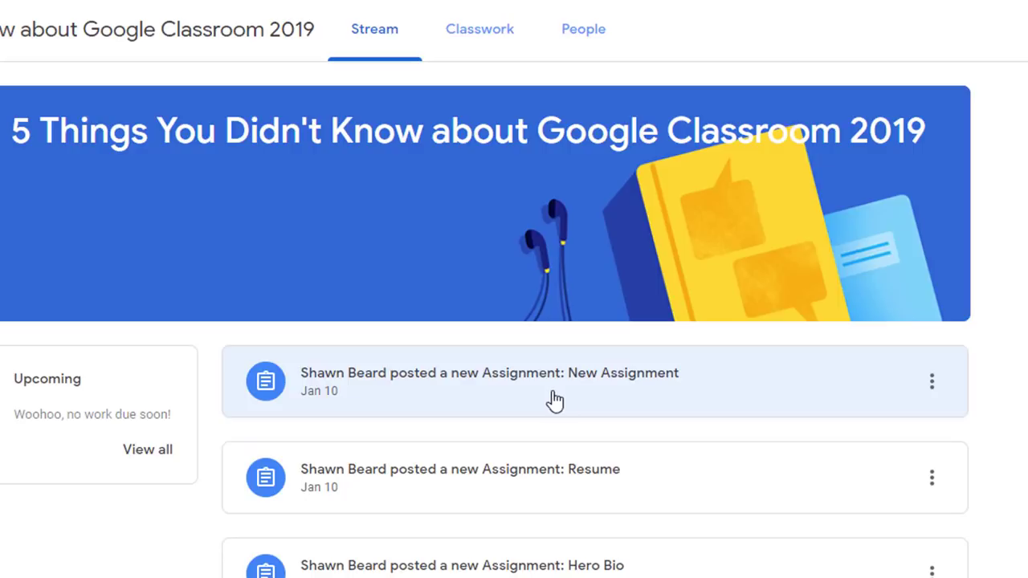
{"action": "left_click", "coordinate": [477, 51]}
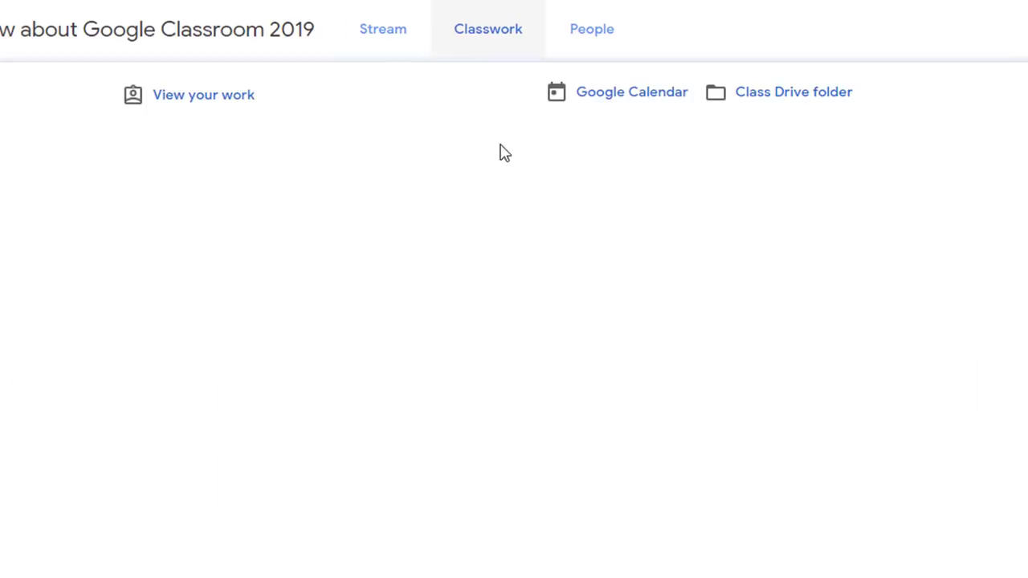
{"action": "left_click", "coordinate": [231, 244]}
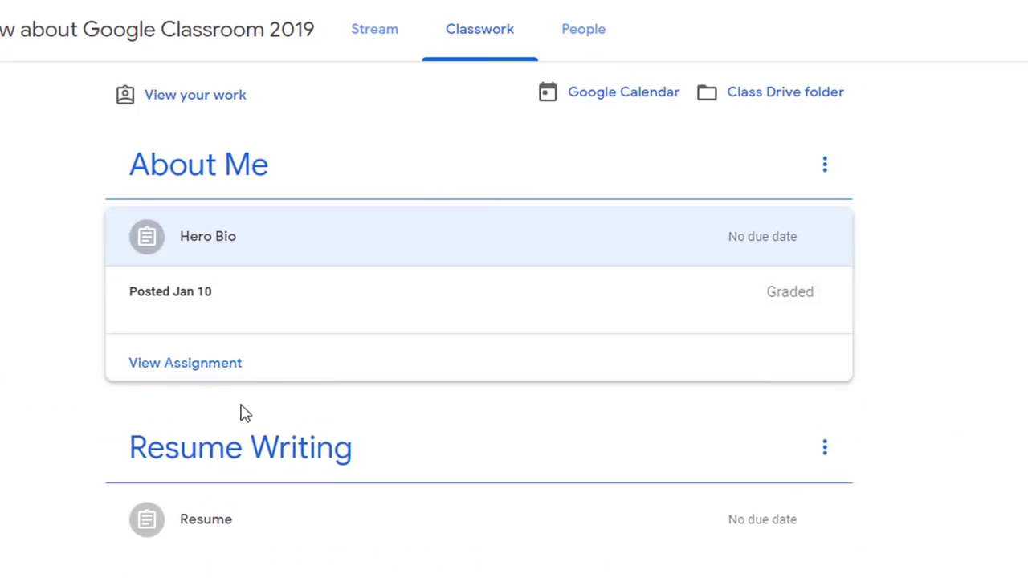
{"action": "left_click", "coordinate": [245, 363]}
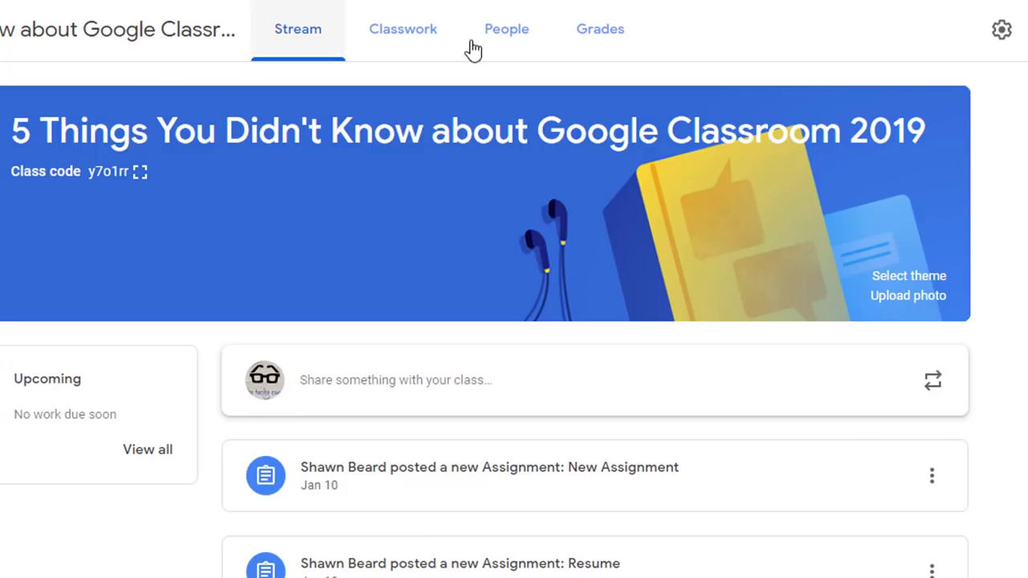
{"action": "left_click", "coordinate": [999, 33]}
{"action": "scroll", "coordinate": [361, 498], "scroll_direction": "down", "scroll_amount": 3}
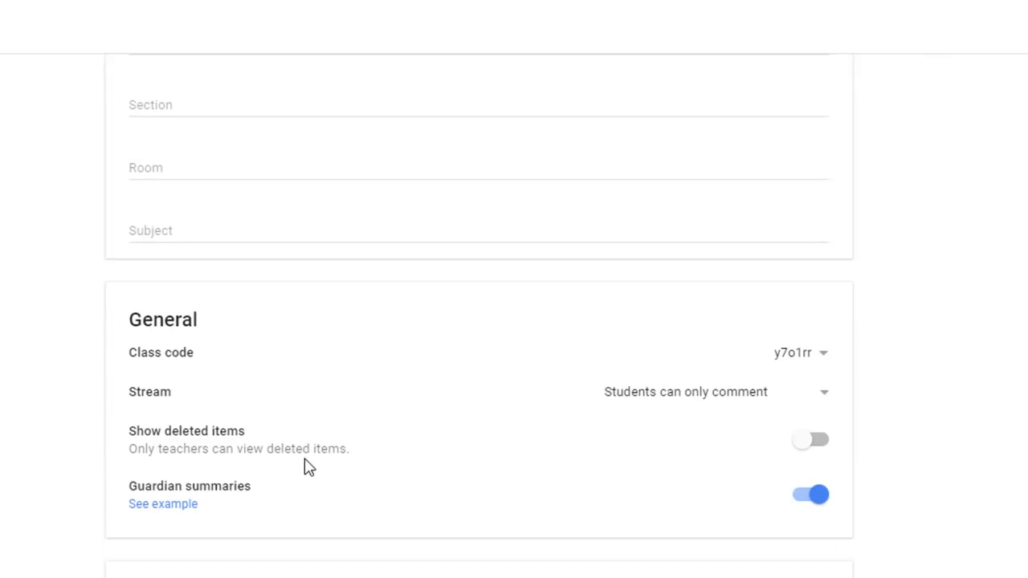
{"action": "left_click", "coordinate": [824, 393]}
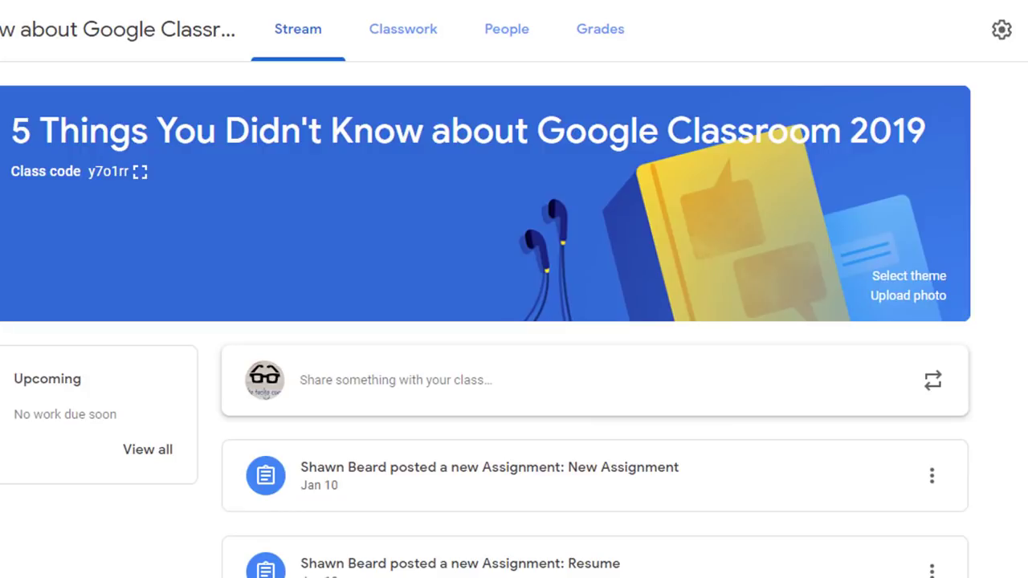
{"action": "left_click", "coordinate": [391, 27]}
{"action": "left_click", "coordinate": [168, 113]}
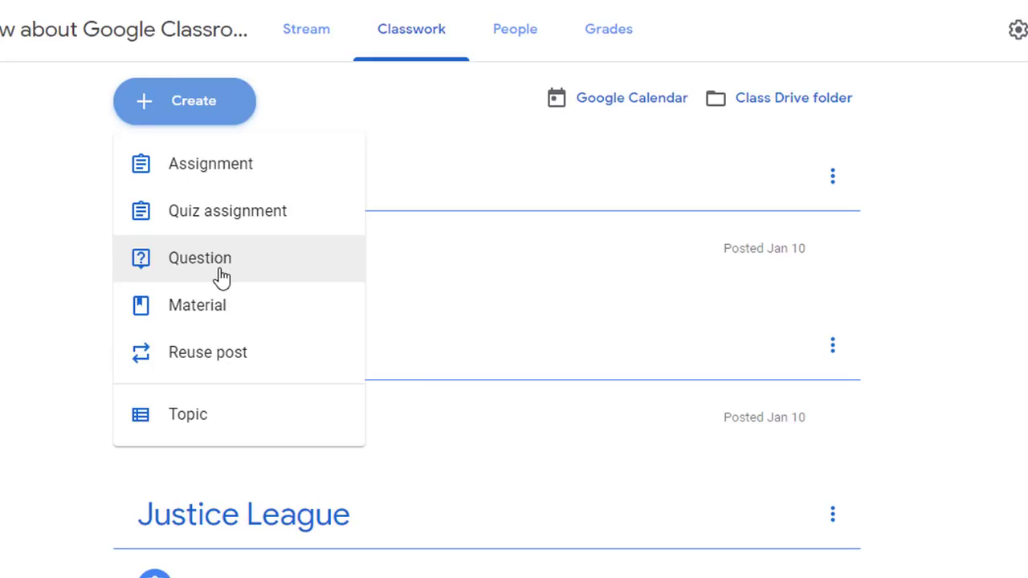
{"action": "left_click", "coordinate": [1016, 32]}
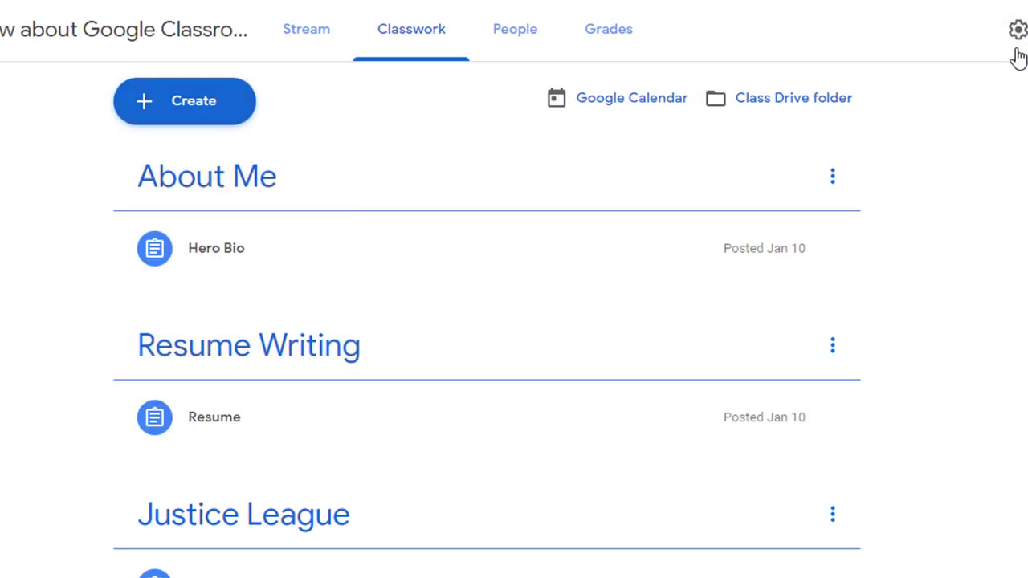
{"action": "scroll", "coordinate": [615, 516], "scroll_direction": "down", "scroll_amount": 2}
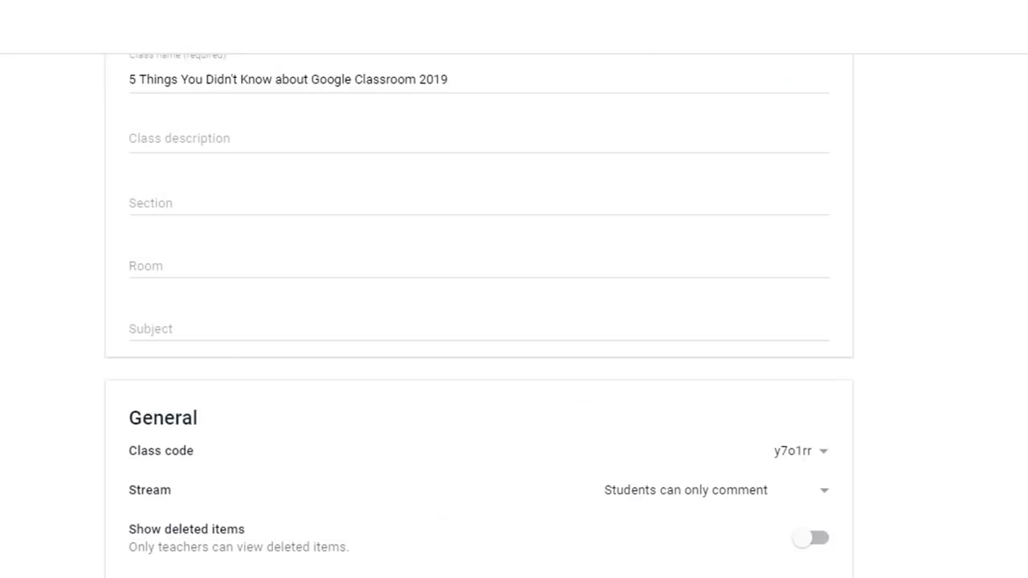
{"action": "key", "text": "Escape"}
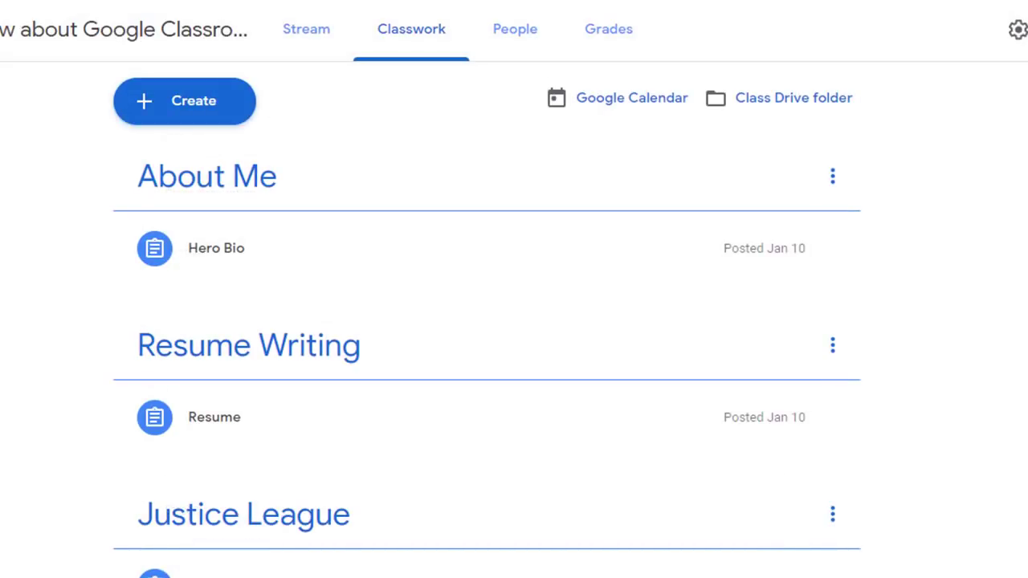
{"action": "left_click", "coordinate": [290, 30]}
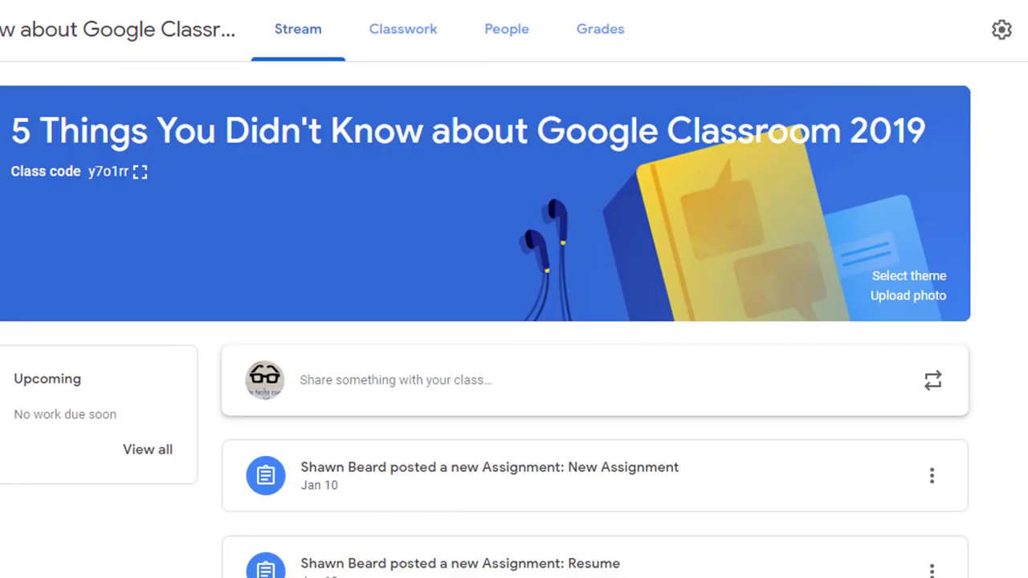
Go to the Classes home page and bring up the 5 Things class card's options
{"action": "left_click", "coordinate": [28, 23]}
{"action": "left_click", "coordinate": [48, 80]}
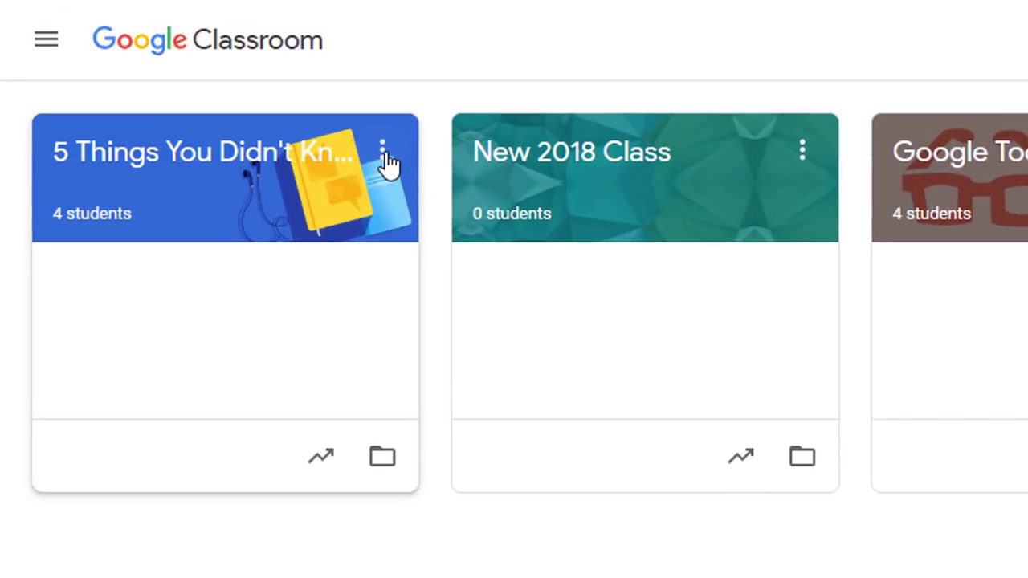
{"action": "left_click", "coordinate": [385, 159]}
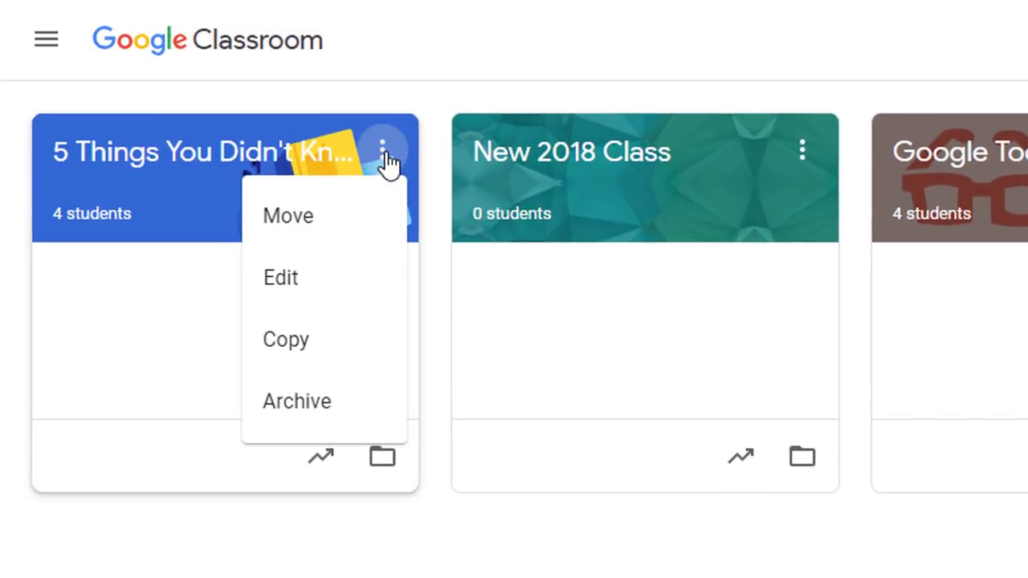
Copy the 5 Things You Didn't Know class under its default name and open the copy
{"action": "left_click", "coordinate": [305, 342]}
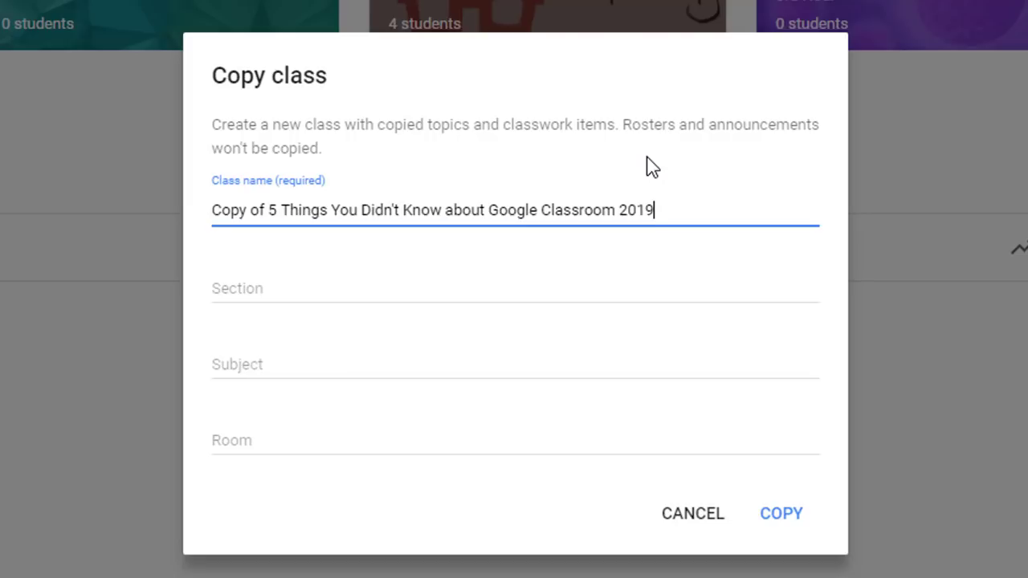
{"action": "left_click", "coordinate": [781, 514]}
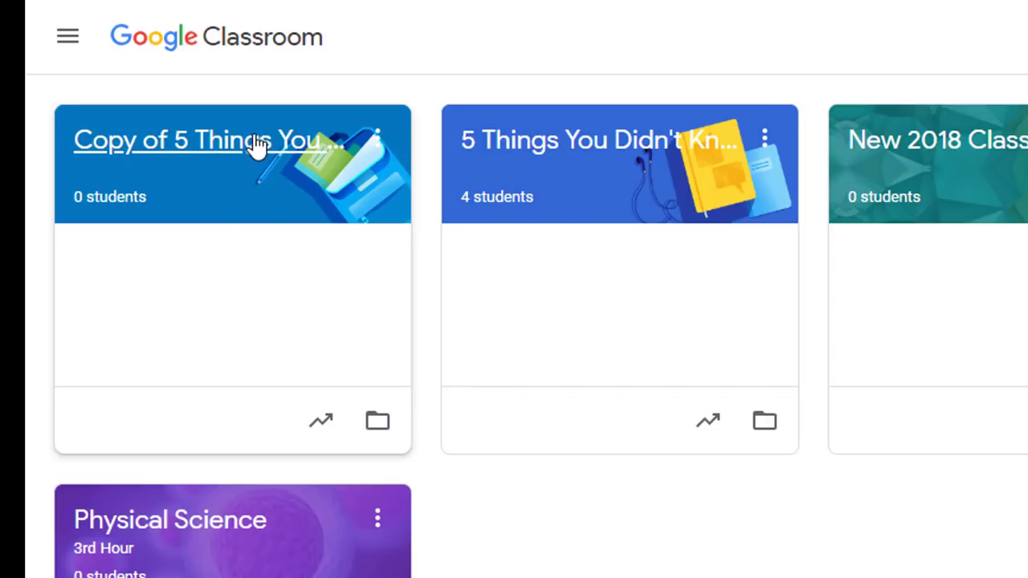
{"action": "left_click", "coordinate": [258, 144]}
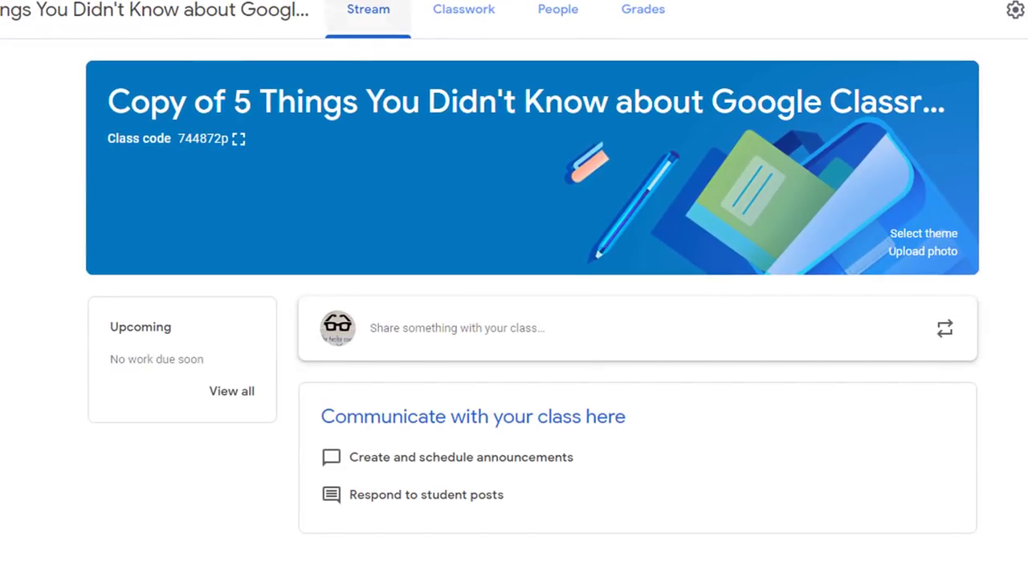
Inspect the copied class's Classwork drafts, checking Hero Bio's assign options without assigning it
{"action": "left_click", "coordinate": [448, 18]}
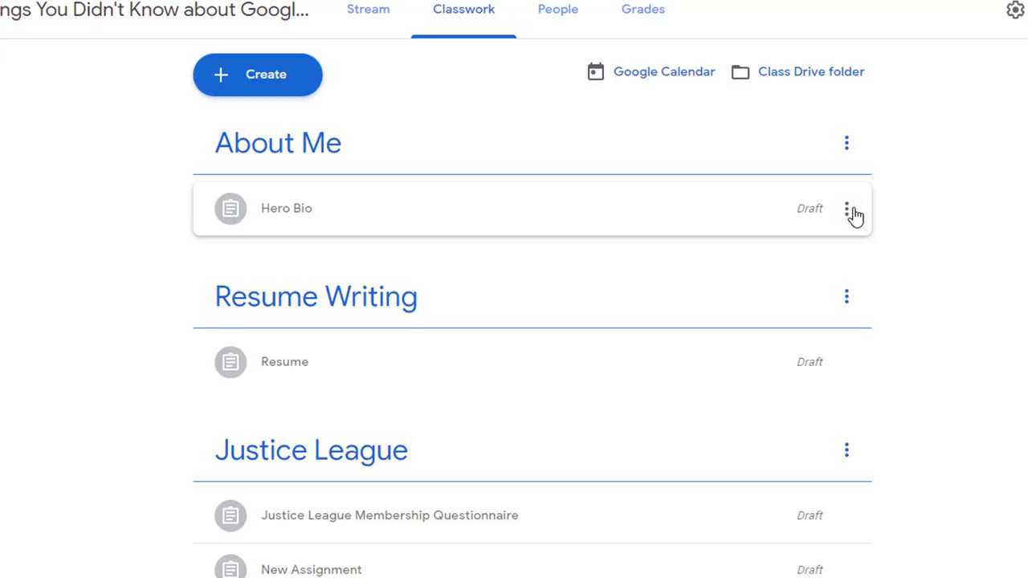
{"action": "left_click", "coordinate": [847, 211]}
{"action": "left_click", "coordinate": [801, 256]}
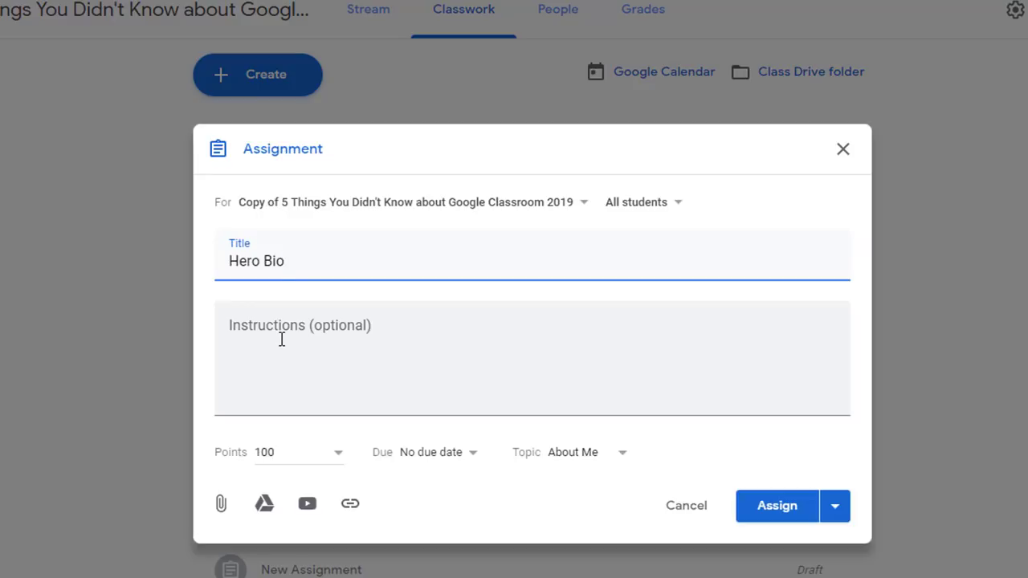
{"action": "left_click", "coordinate": [833, 513]}
{"action": "left_click", "coordinate": [893, 514]}
{"action": "left_click", "coordinate": [673, 501]}
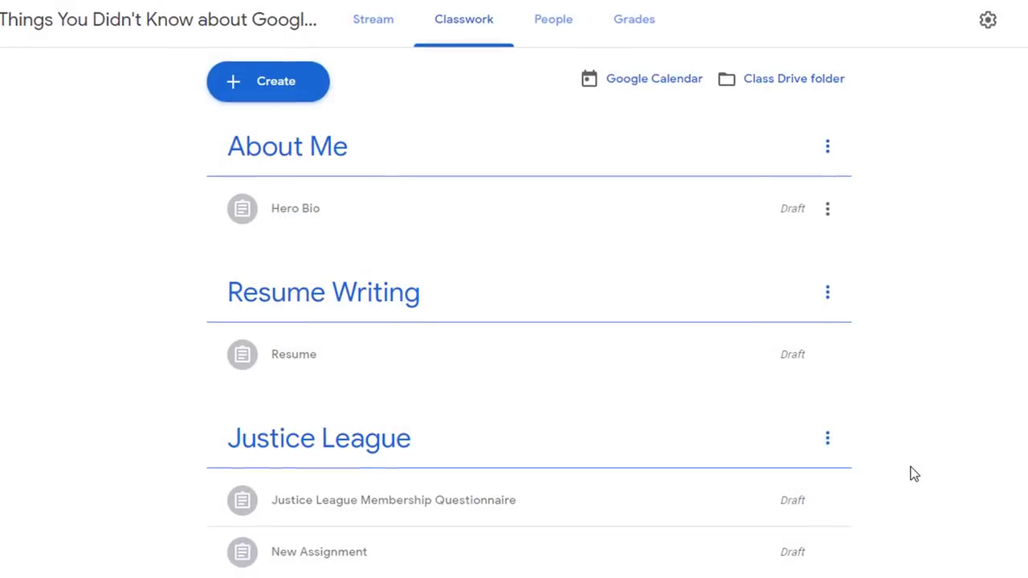